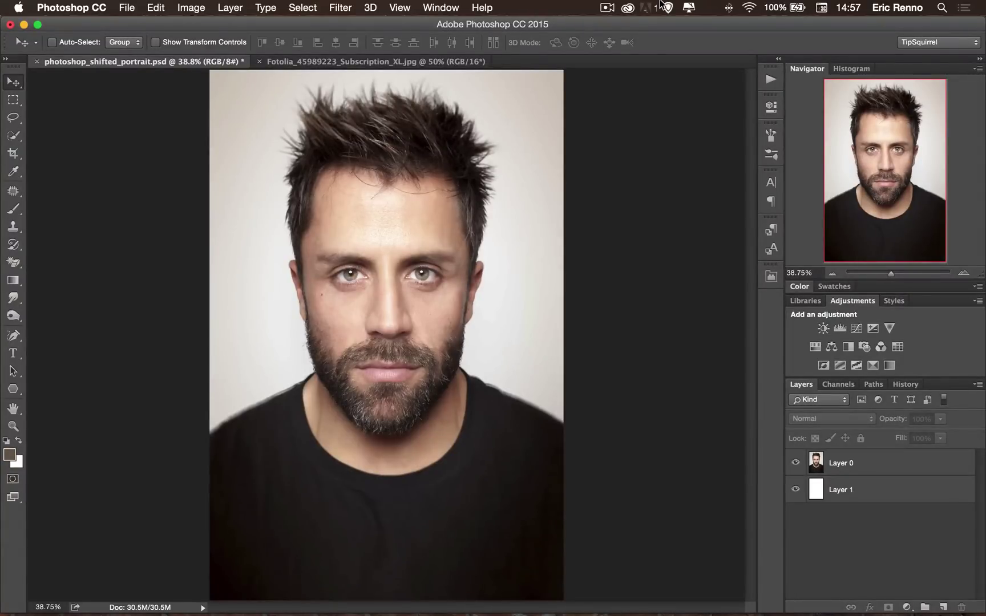
- Zoom out on the bearded portrait and switch to the Lasso tool
key("super+minus")
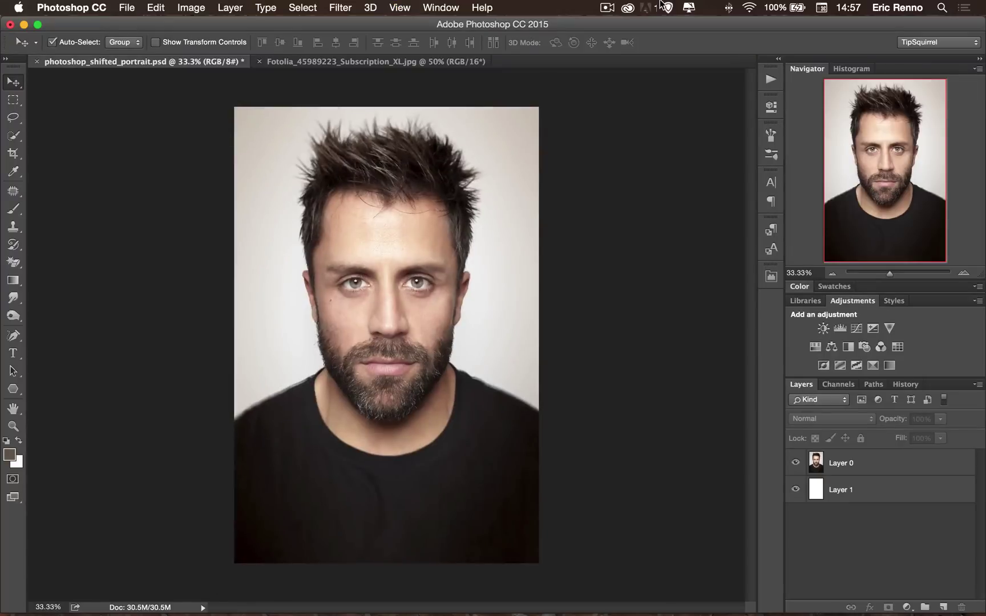
left_click(14, 118)
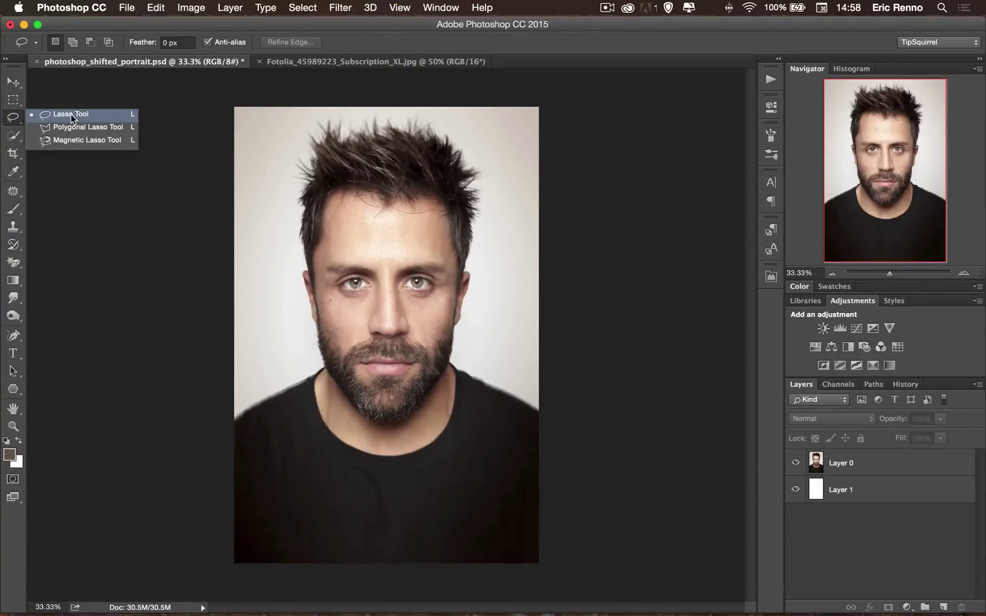
left_click(71, 115)
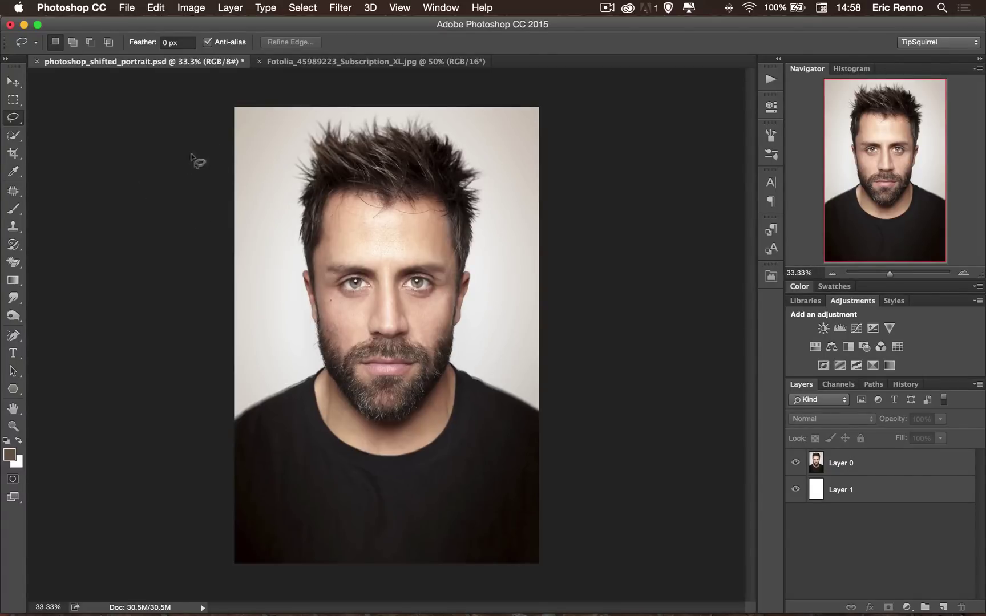
left_click(16, 117)
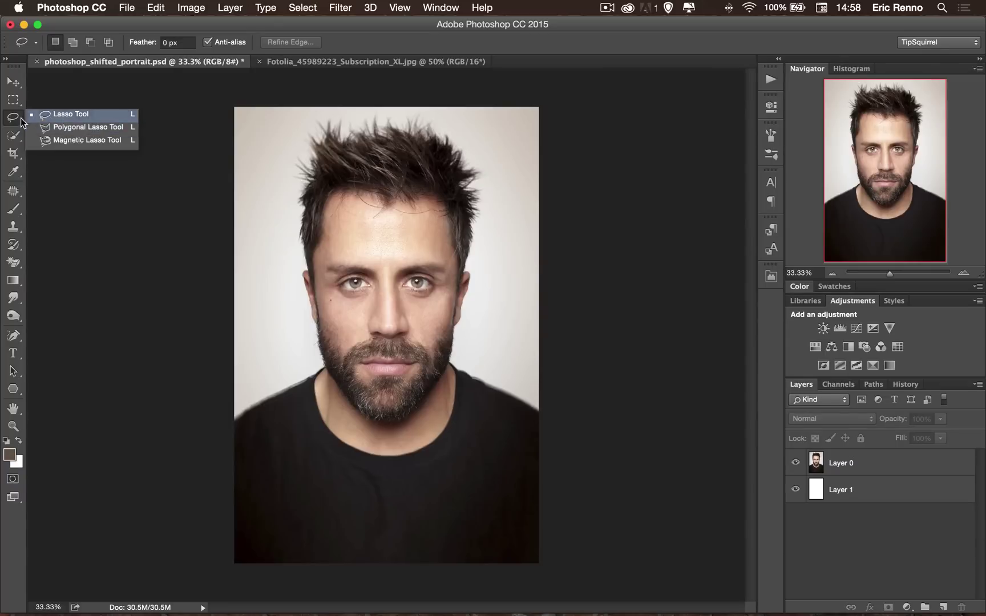
key("super+minus")
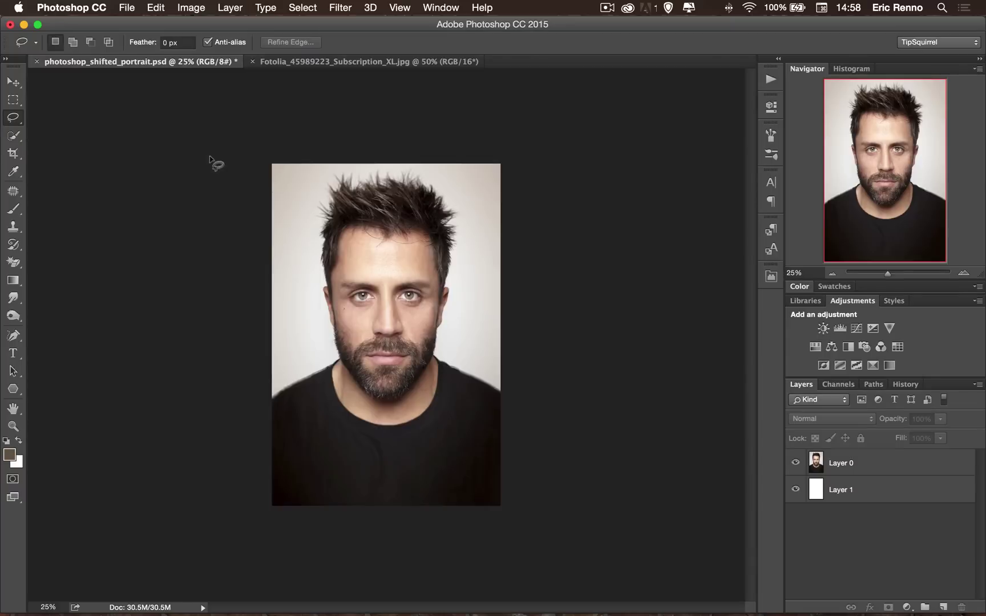
mouse_move(240, 185)
left_mouse_down()
mouse_move(212, 264)
mouse_move(391, 118)
mouse_move(303, 209)
mouse_move(247, 292)
mouse_move(283, 274)
mouse_move(418, 147)
mouse_move(444, 139)
mouse_move(250, 394)
mouse_move(479, 175)
mouse_move(260, 422)
mouse_move(511, 210)
mouse_move(460, 214)
mouse_move(266, 495)
mouse_move(292, 450)
mouse_move(512, 266)
mouse_move(402, 393)
mouse_move(358, 518)
mouse_move(393, 541)
mouse_move(462, 491)
left_mouse_up()
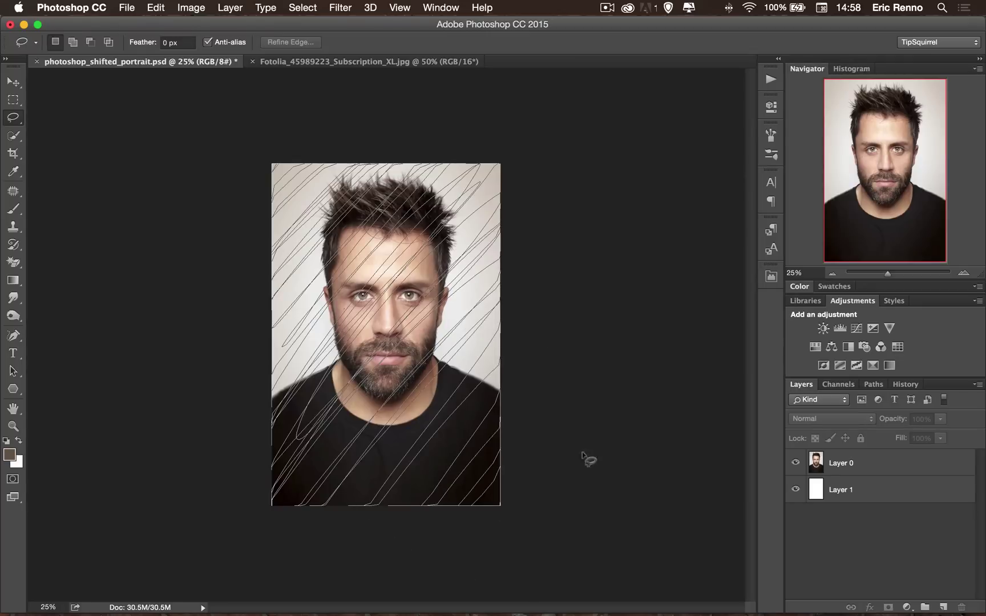
key("super+d")
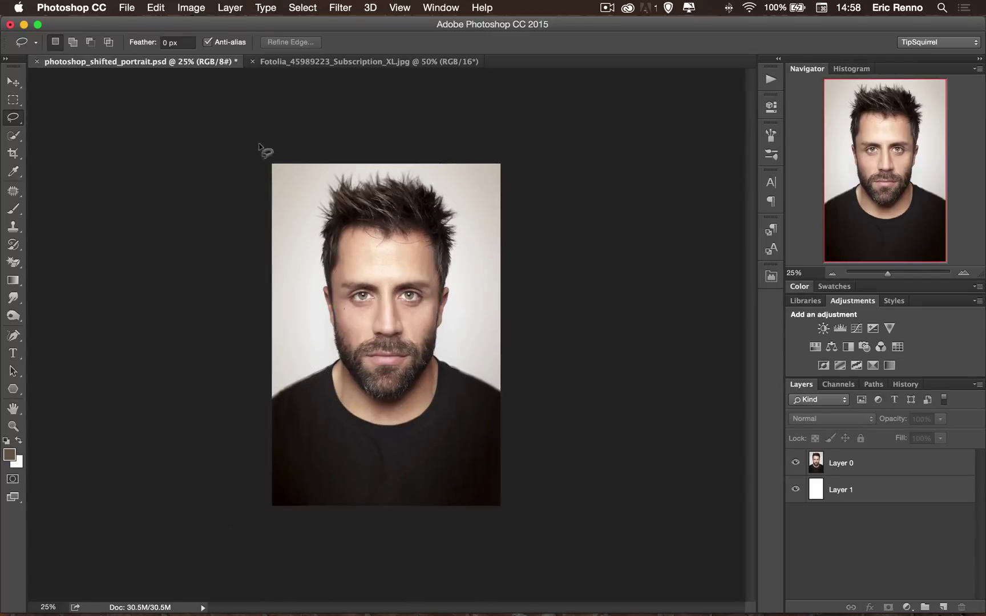
- Lasso a zigzag of diagonal streaks over the portrait and copy them from Layer 0 to Layer 2
mouse_move(236, 147)
left_mouse_down()
mouse_move(288, 121)
mouse_move(304, 133)
mouse_move(333, 132)
mouse_move(258, 237)
mouse_move(220, 331)
mouse_move(252, 335)
mouse_move(385, 207)
mouse_move(444, 182)
mouse_move(470, 154)
mouse_move(337, 322)
mouse_move(262, 443)
mouse_move(516, 228)
mouse_move(372, 394)
mouse_move(322, 511)
mouse_move(524, 314)
mouse_move(540, 327)
mouse_move(464, 420)
mouse_move(412, 525)
mouse_move(409, 581)
mouse_move(452, 571)
mouse_move(561, 432)
mouse_move(598, 410)
mouse_move(500, 550)
left_mouse_up()
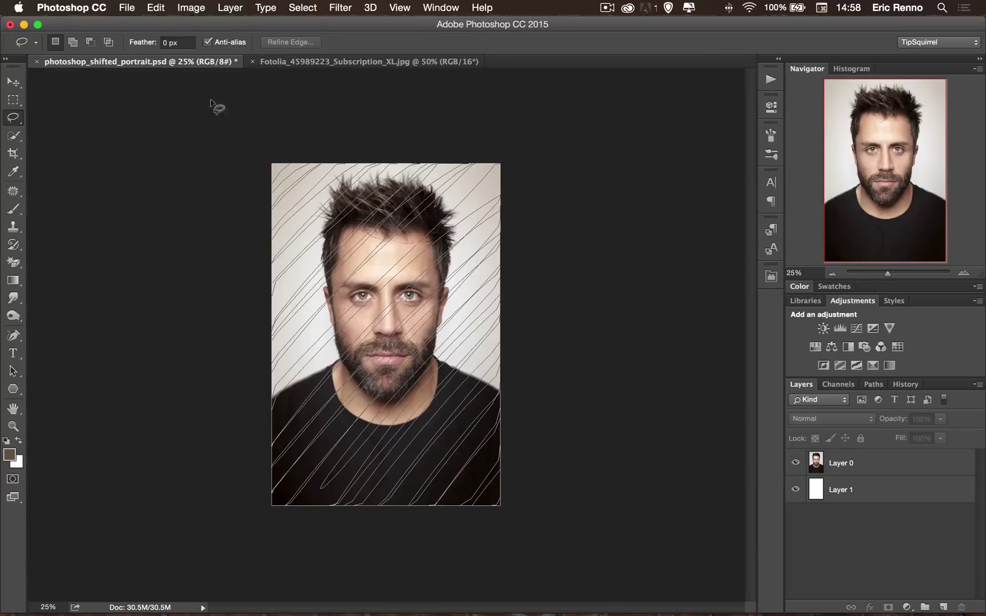
mouse_move(211, 104)
left_mouse_down()
mouse_move(271, 137)
mouse_move(269, 154)
left_mouse_up()
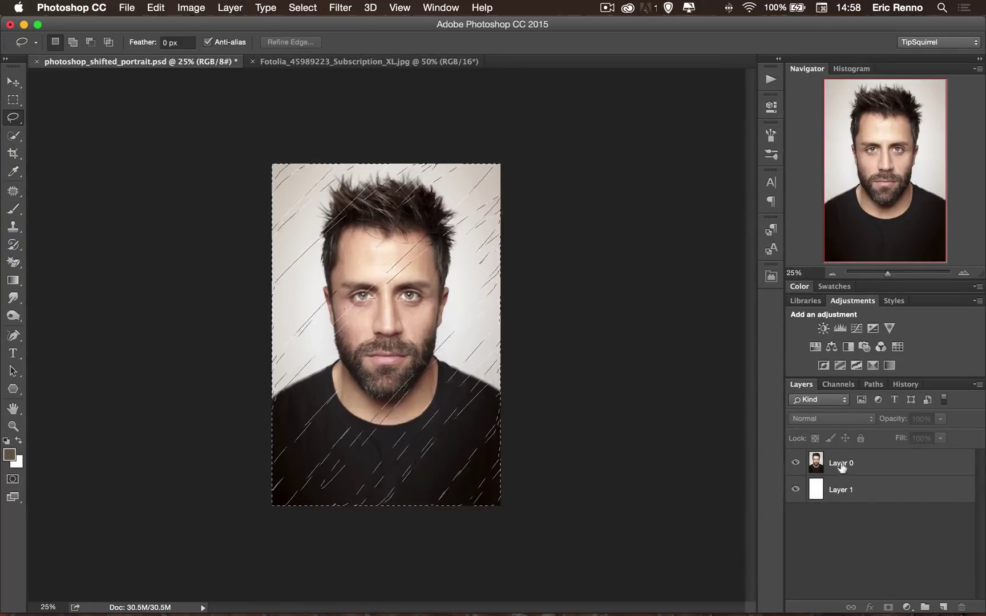
left_click(879, 467)
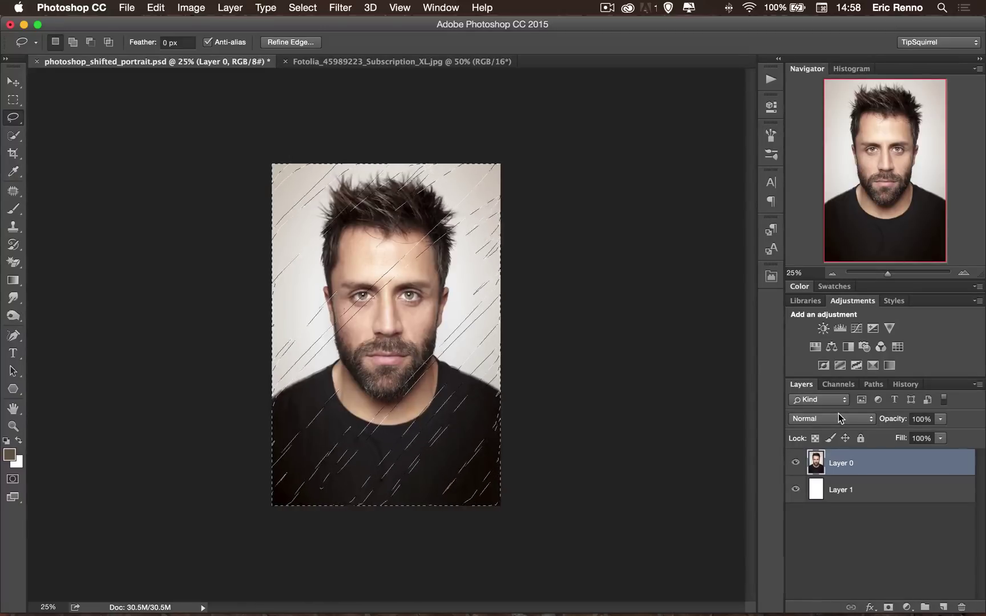
key("super+j")
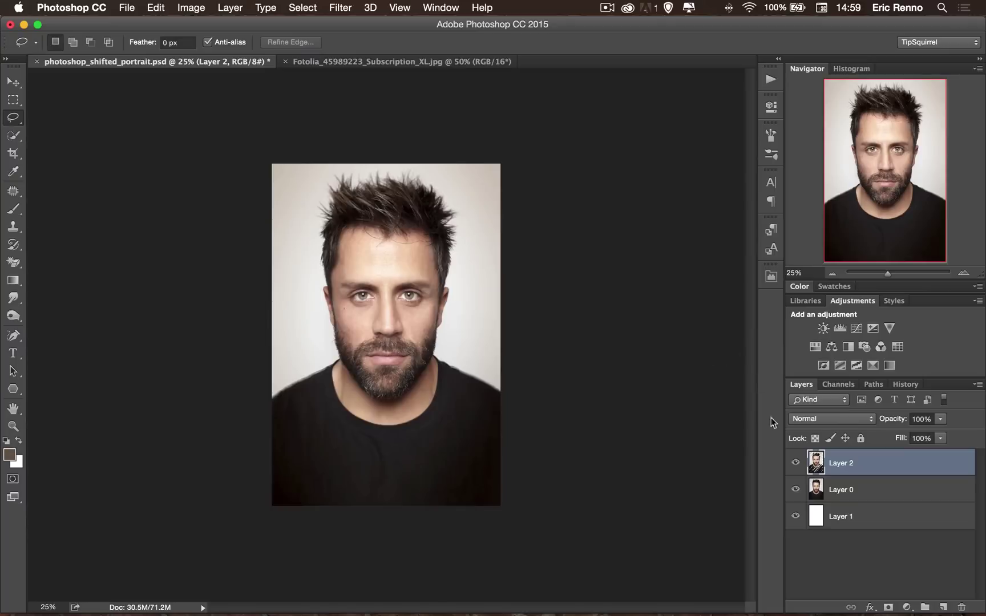
- Preview the streak copy, nudge Layer 2 up four times with the Move tool, then delete Layer 2
left_click(795, 489)
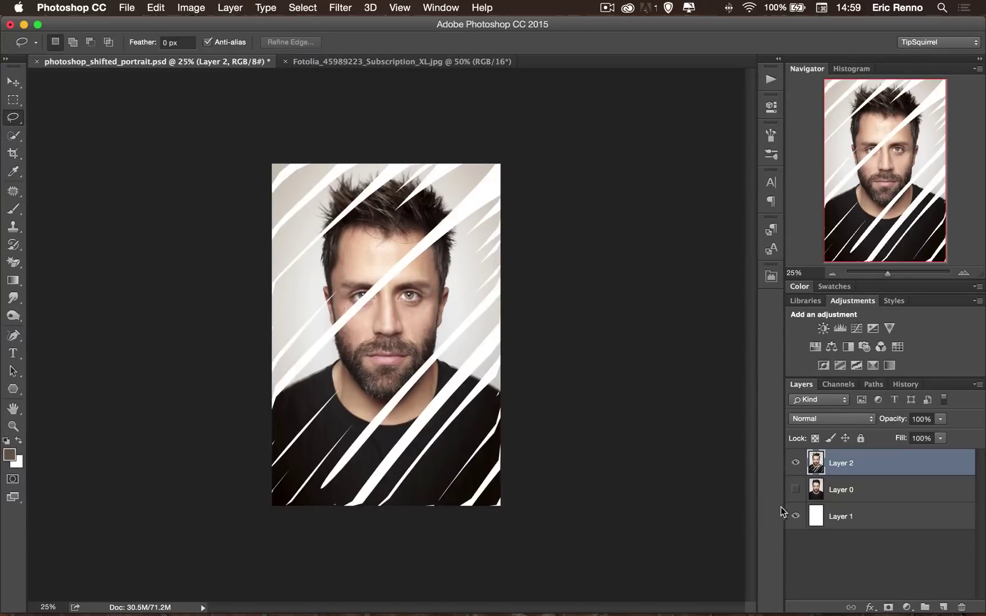
left_click(795, 489)
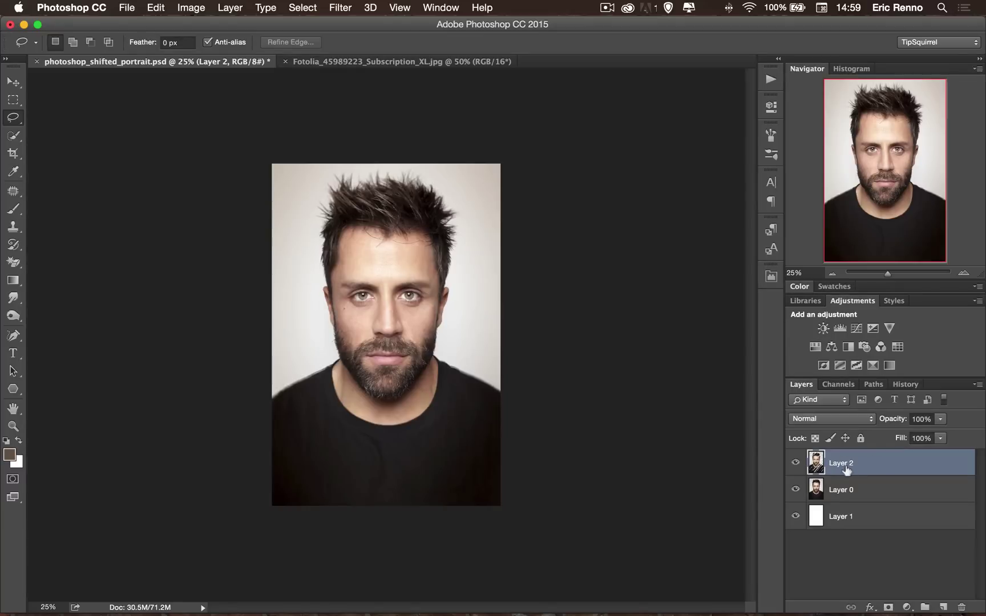
left_click(13, 81)
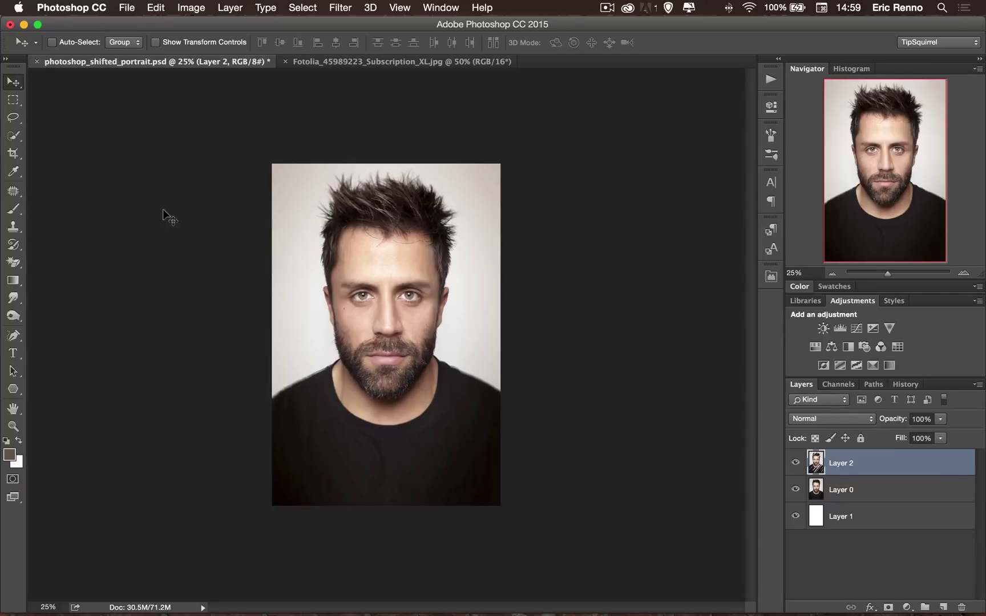
key("Up")
key("Up")
key("Up")
key("Up")
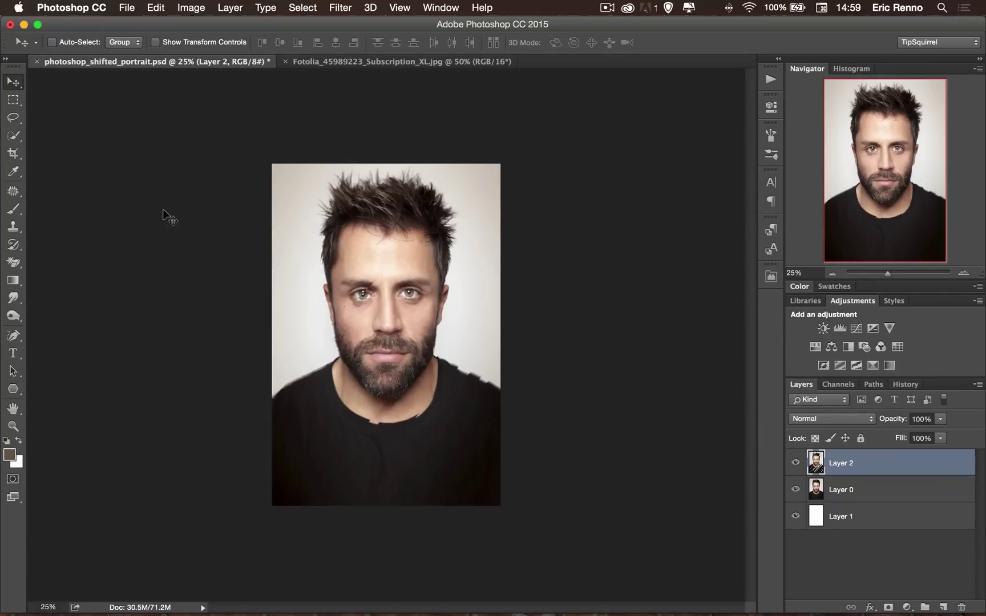
key("Up")
key("Up")
key("Up")
key("Up")
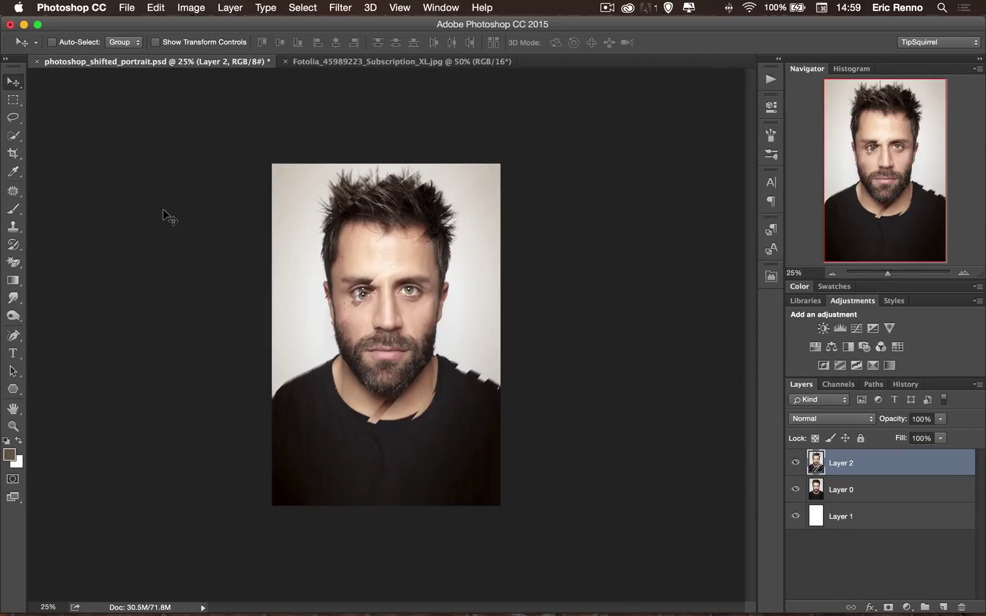
key("Up")
key("Up")
key("Up")
key("Up")
key("Up")
key("Up")
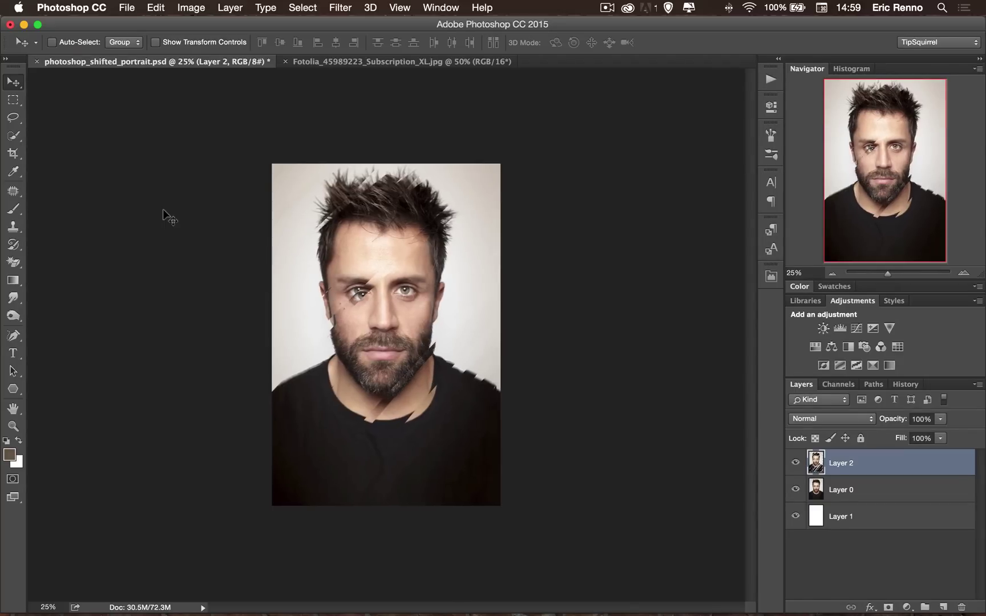
key("Up")
key("Up")
key("Up")
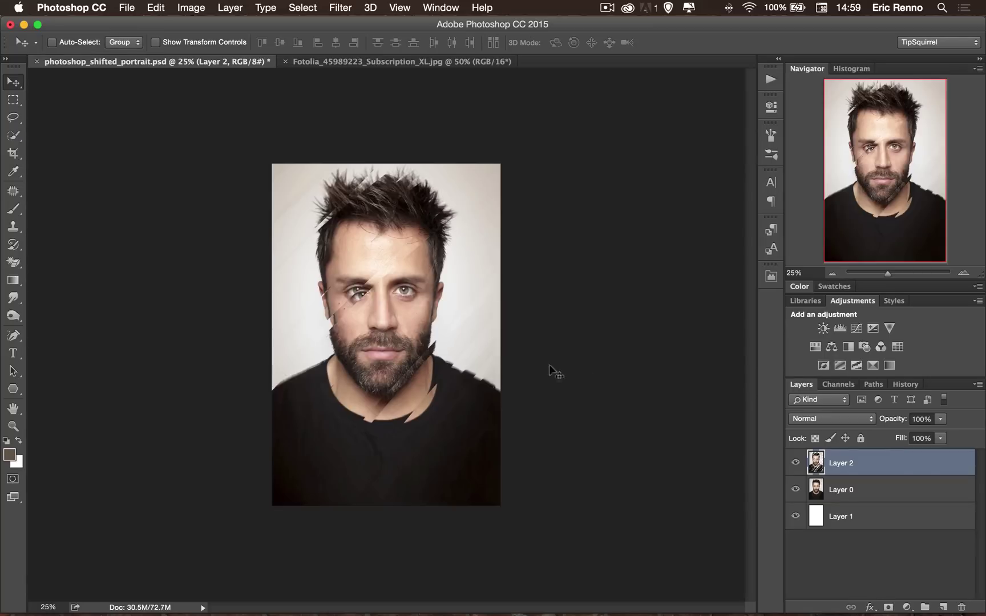
left_click_drag(916, 459, 962, 607)
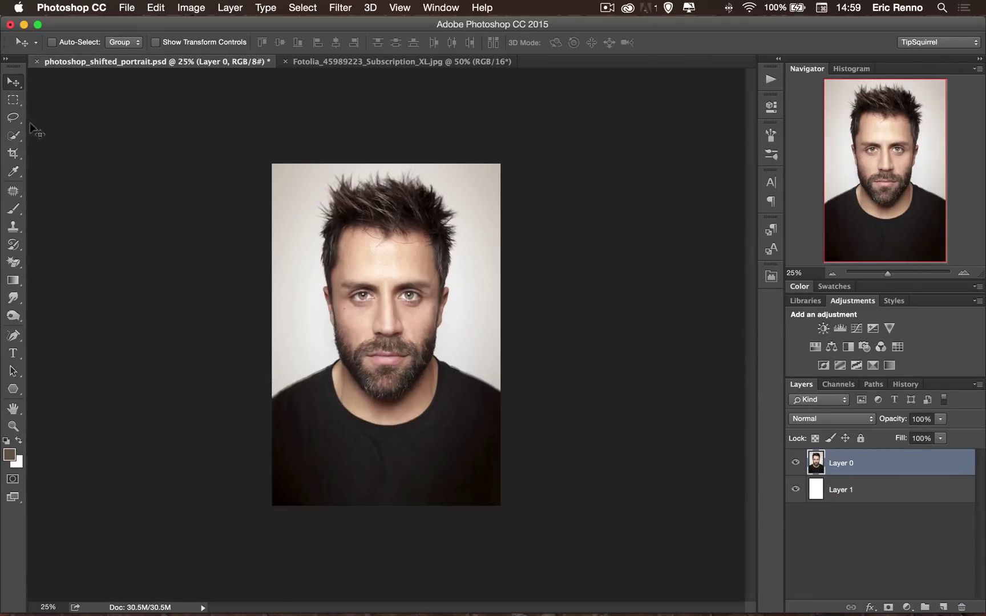
- Lasso new diagonal streaks, copy them to Layer 2, nudge it up twice, and hide it
left_click(13, 117)
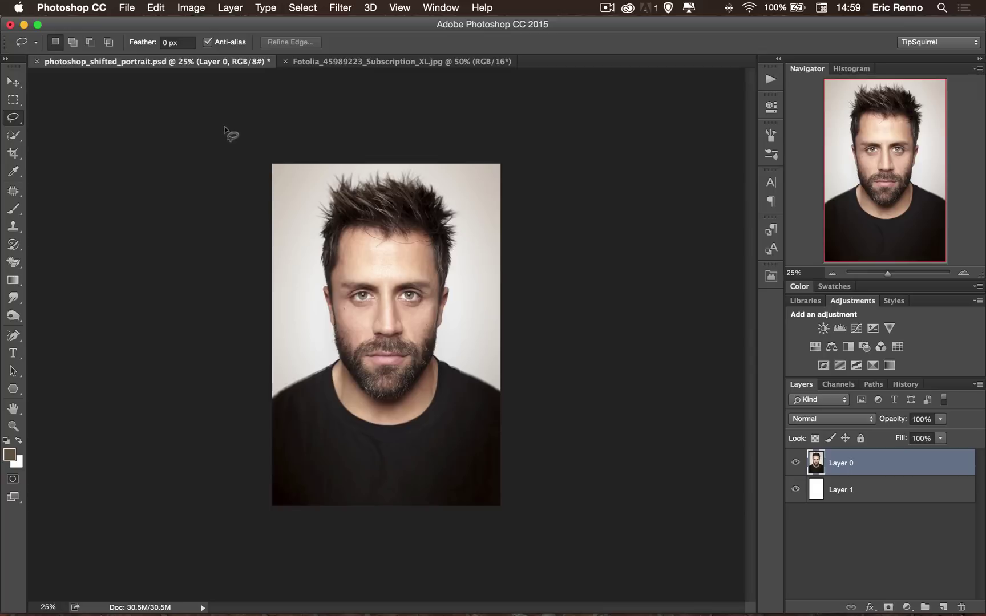
mouse_move(233, 124)
left_mouse_down()
mouse_move(179, 302)
mouse_move(192, 346)
mouse_move(274, 301)
mouse_move(279, 388)
mouse_move(371, 323)
mouse_move(383, 365)
mouse_move(544, 319)
mouse_move(554, 352)
mouse_move(429, 537)
mouse_move(510, 517)
mouse_move(484, 571)
mouse_move(90, 359)
mouse_move(256, 115)
mouse_move(259, 262)
left_mouse_up()
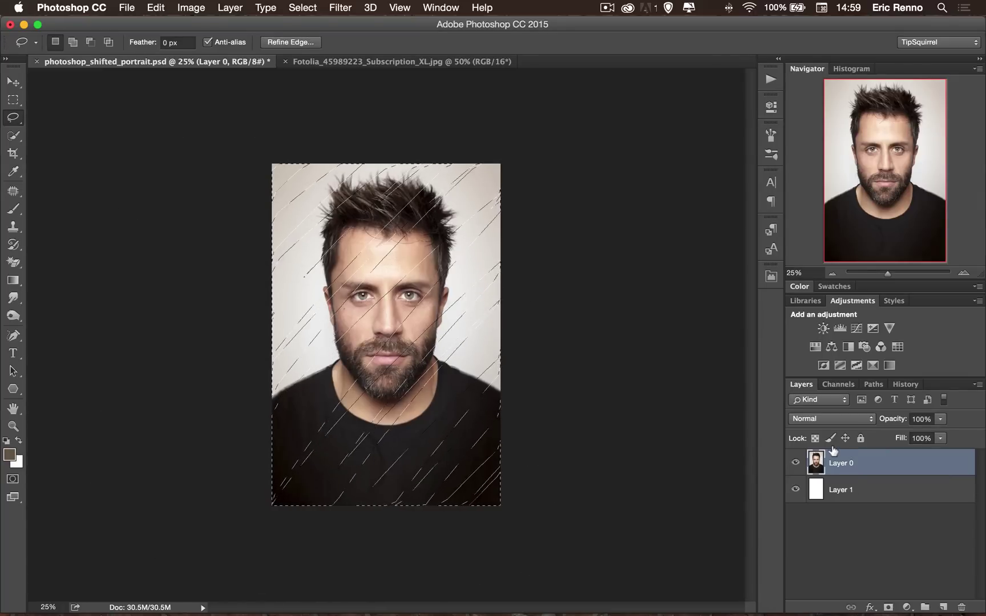
key("super+j")
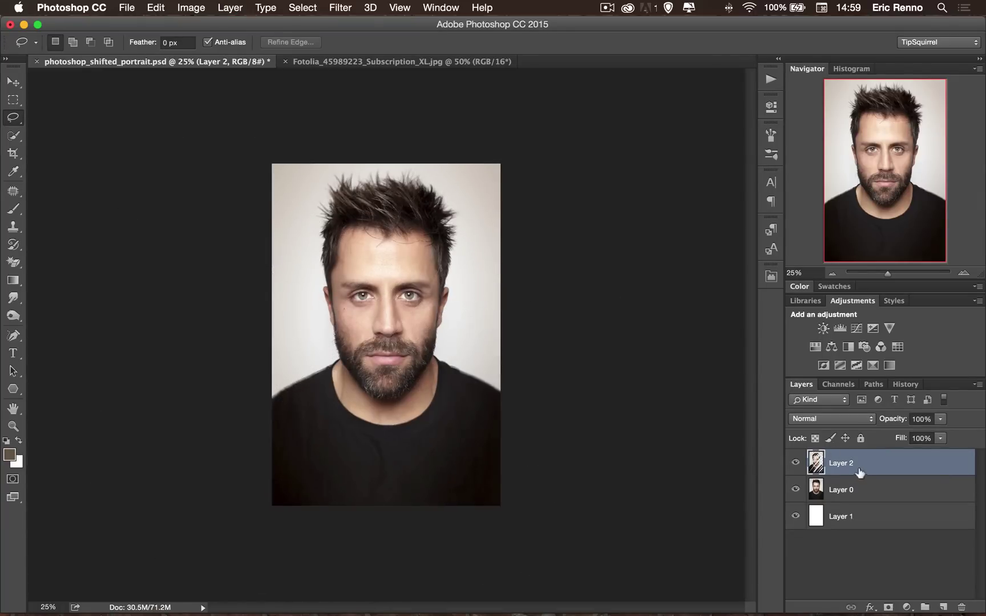
key("v")
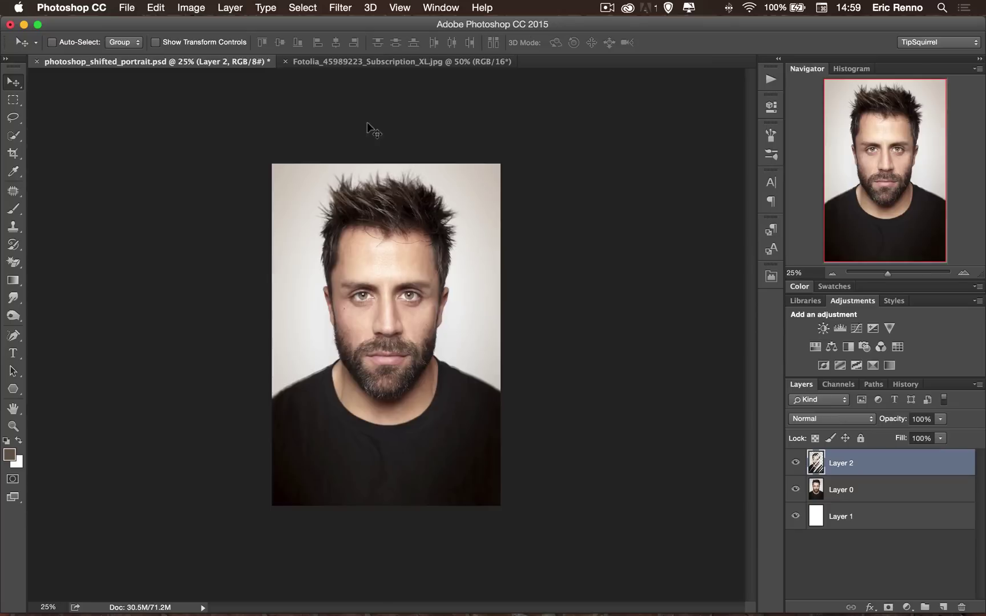
key("Up")
key("Up")
key("Up")
key("Up")
key("Up")
key("Up")
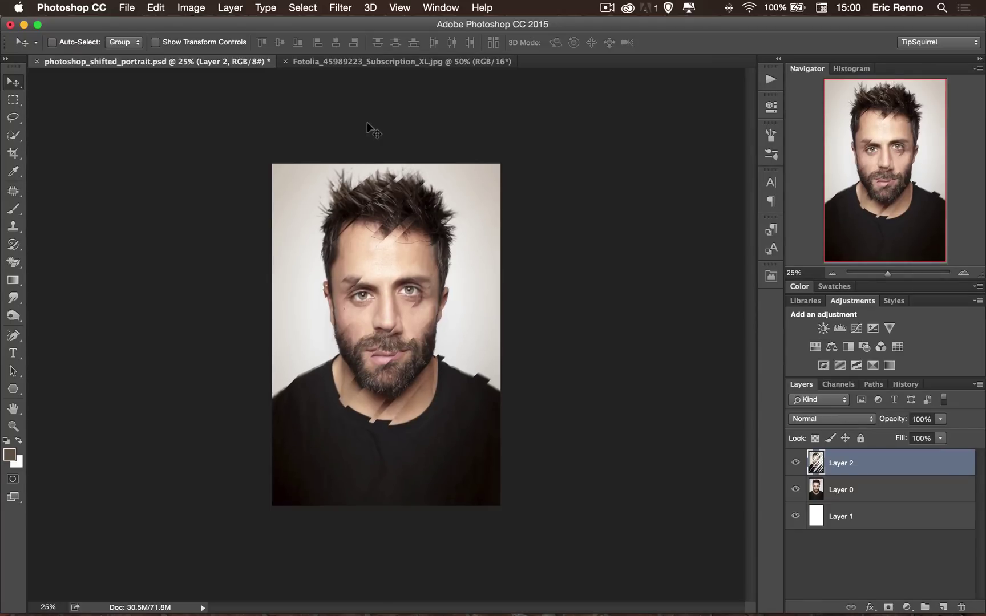
key("Up")
key("Up")
key("Up")
key("Up")
key("Up")
key("Up")
key("Up")
key("Up")
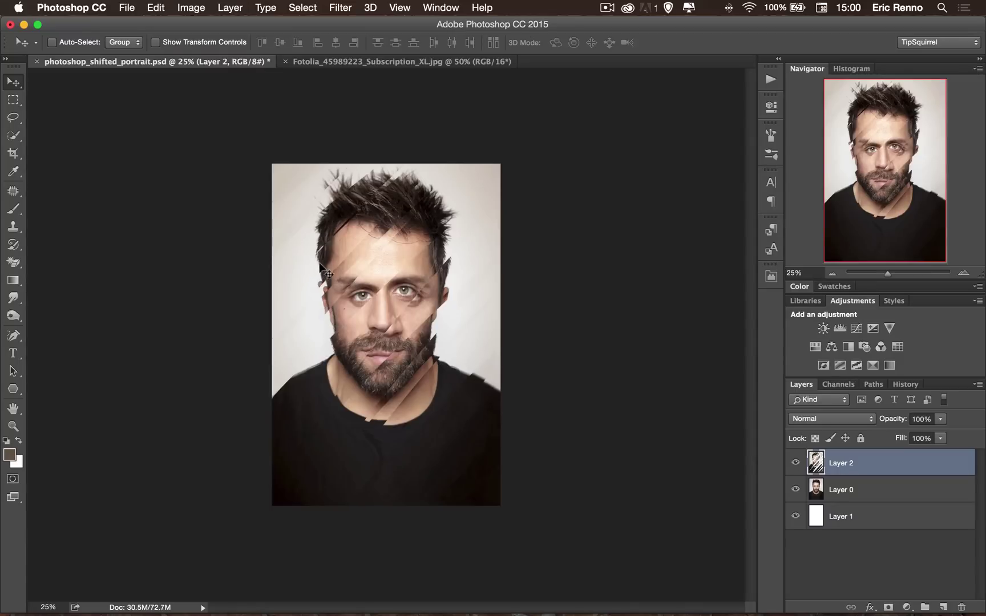
left_click(795, 464)
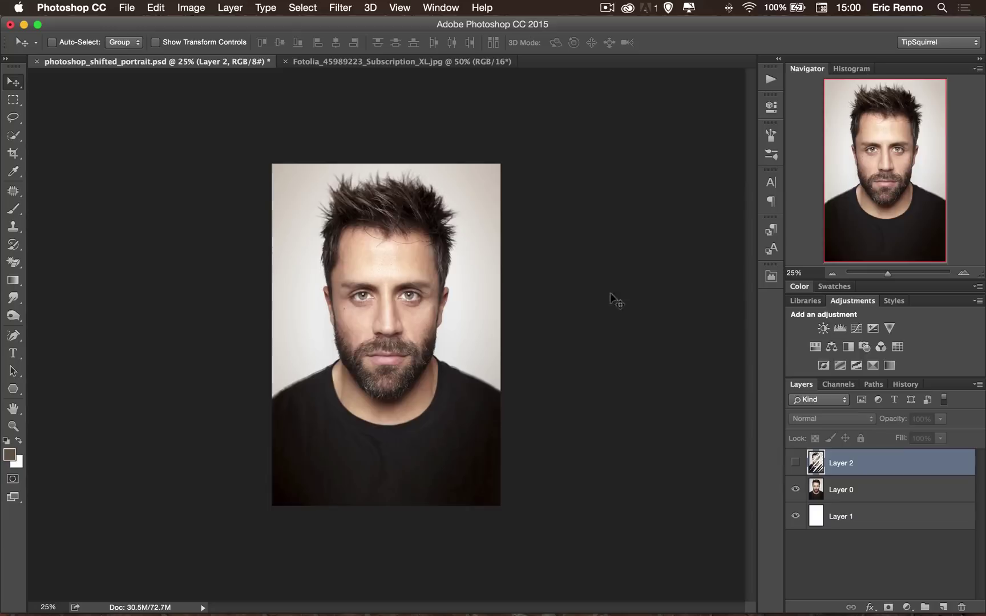
- Fit the portrait on screen and marquee rectangles over the eyes, nose, cheek, lips, chin, jaw and forehead
left_click(13, 100)
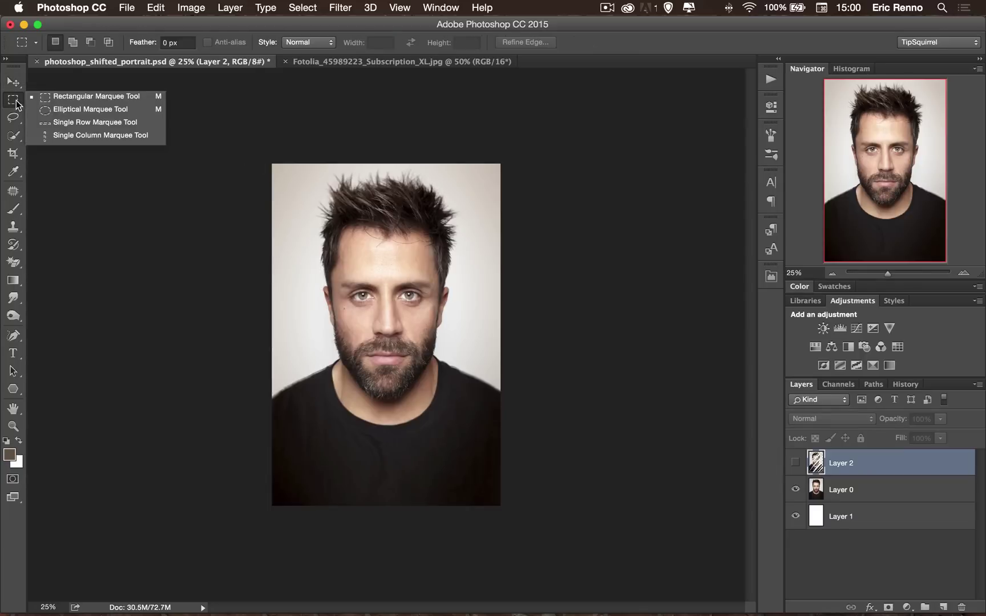
left_click(61, 98)
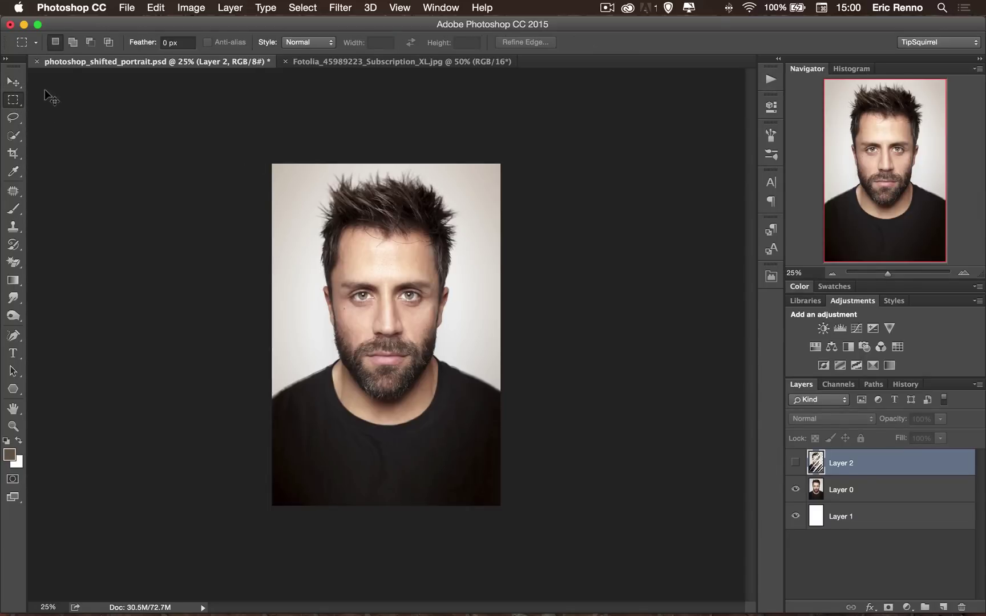
key("super+0")
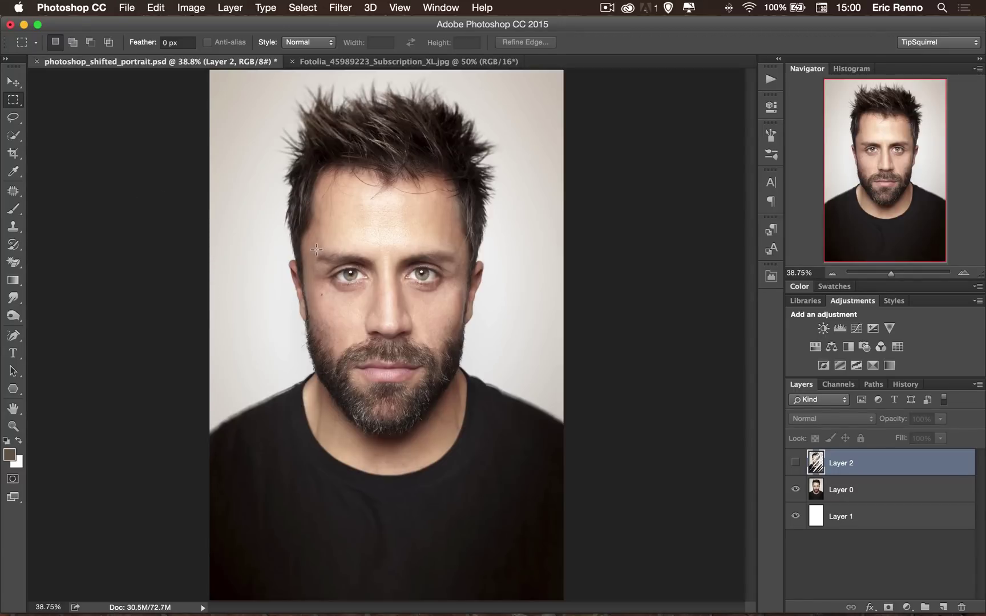
left_click_drag(318, 252, 373, 298)
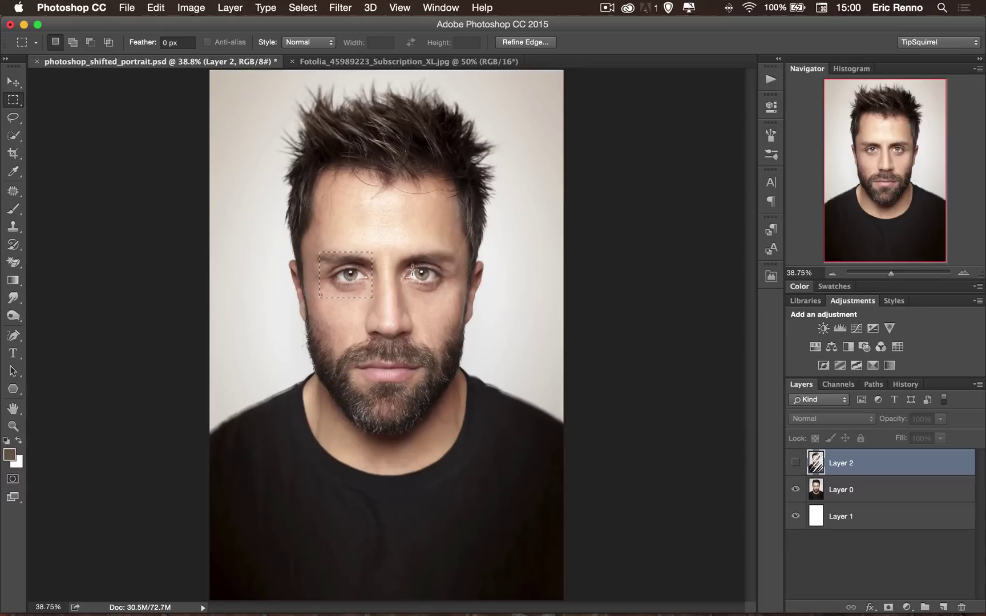
key("shift")
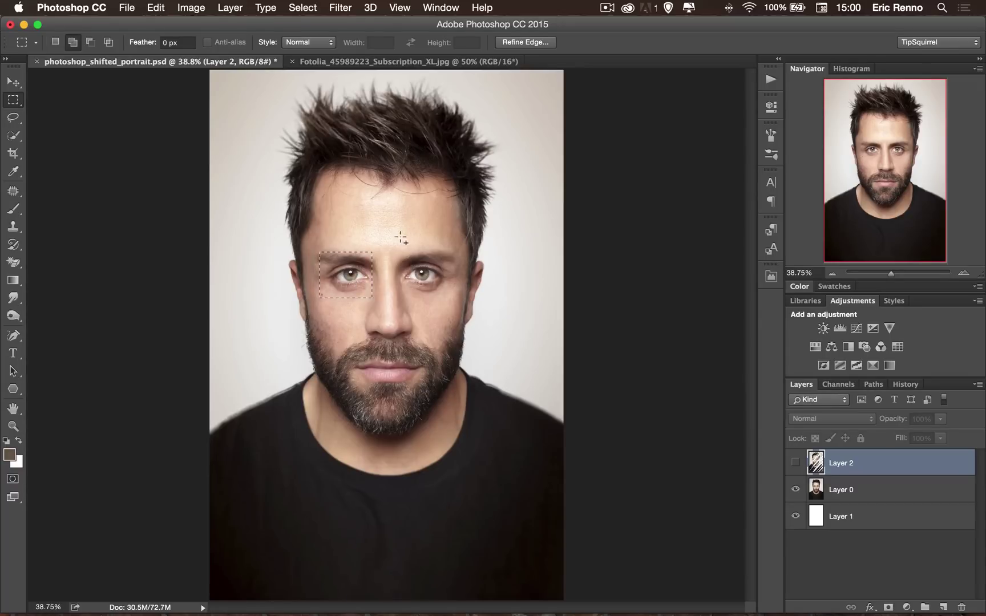
left_click_drag(398, 261, 443, 292)
left_click_drag(374, 241, 416, 335)
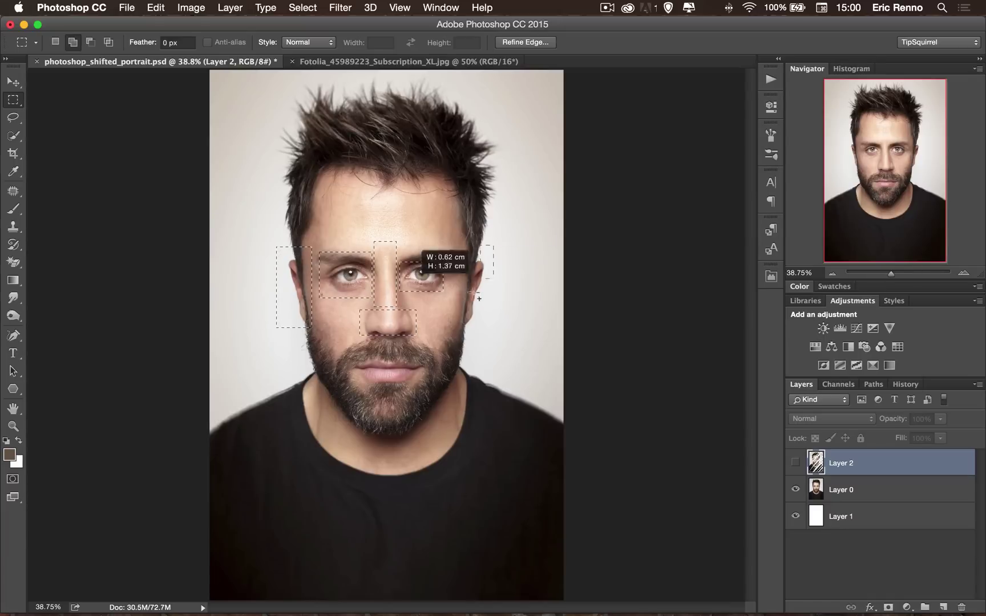
left_click_drag(480, 298, 456, 337)
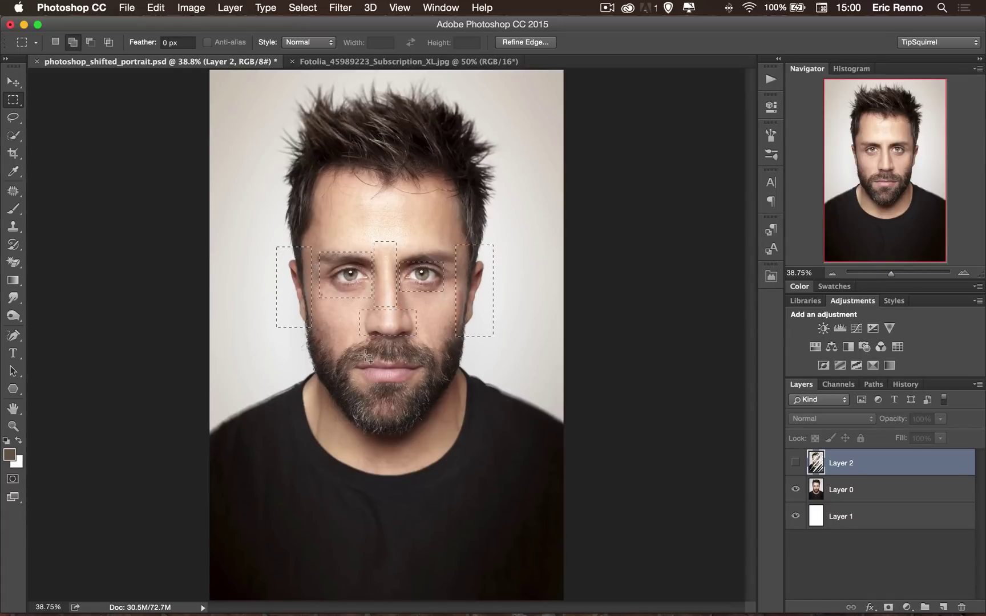
left_click_drag(367, 358, 423, 390)
mouse_move(355, 399)
left_mouse_down()
mouse_move(400, 414)
mouse_move(411, 444)
left_mouse_up()
left_click_drag(303, 337, 344, 406)
left_click_drag(430, 339, 449, 406)
left_click_drag(323, 198, 344, 243)
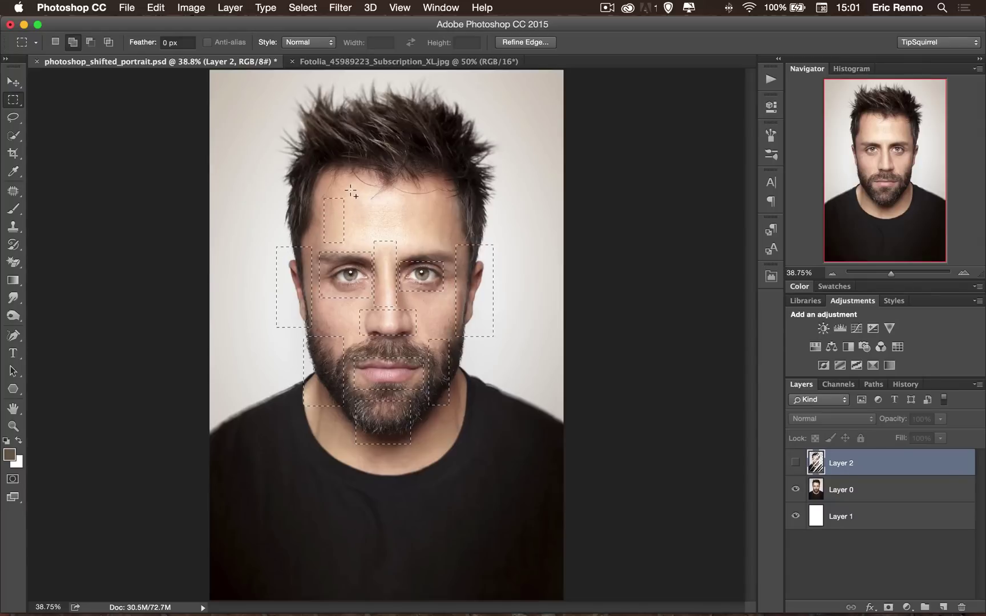
left_click_drag(353, 193, 390, 214)
left_click_drag(365, 229, 359, 230)
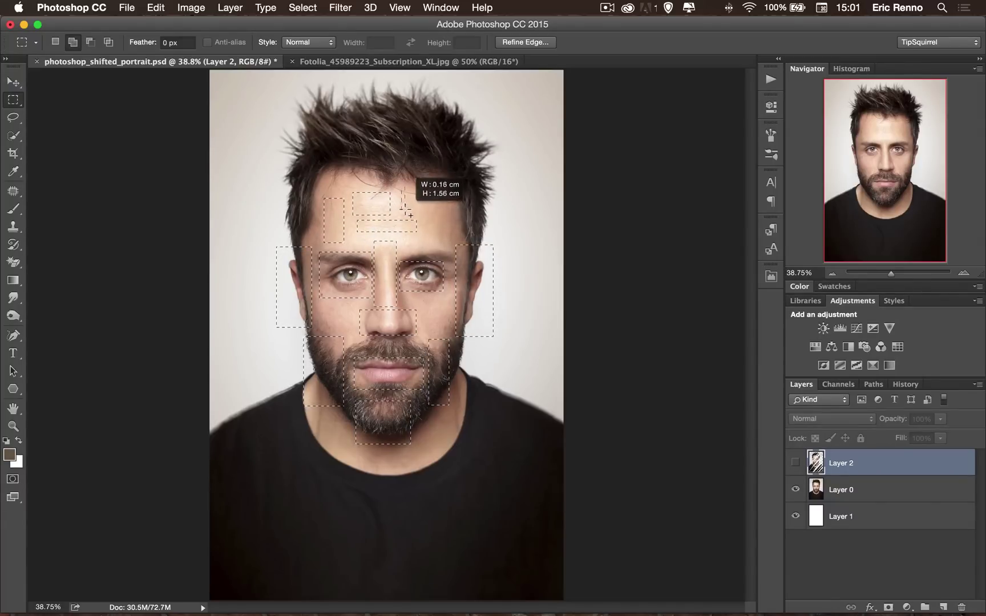
left_click_drag(423, 211, 417, 214)
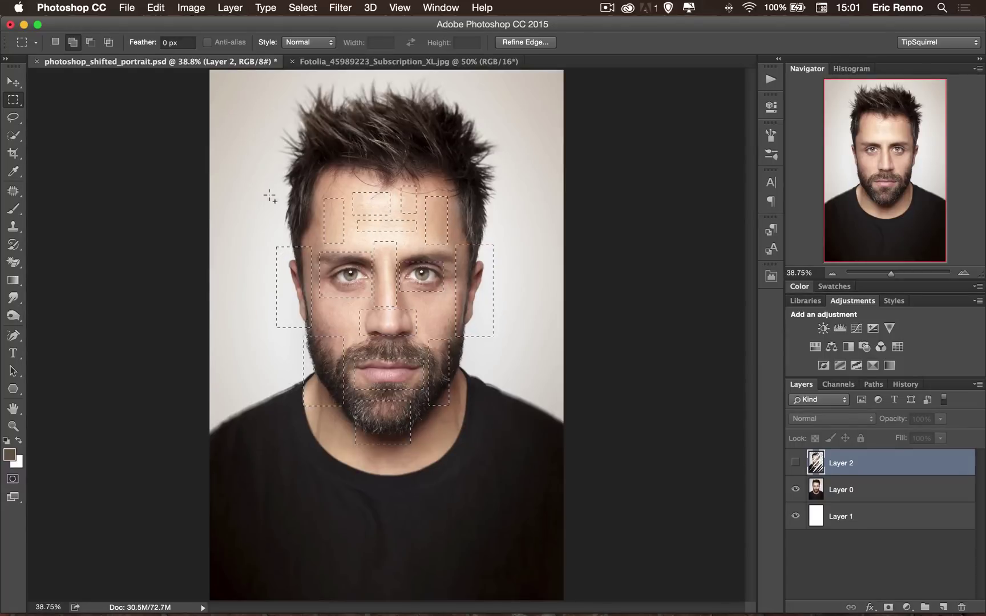
- Add rectangles along the hairline and across the hair to the selection
left_click_drag(282, 167, 313, 228)
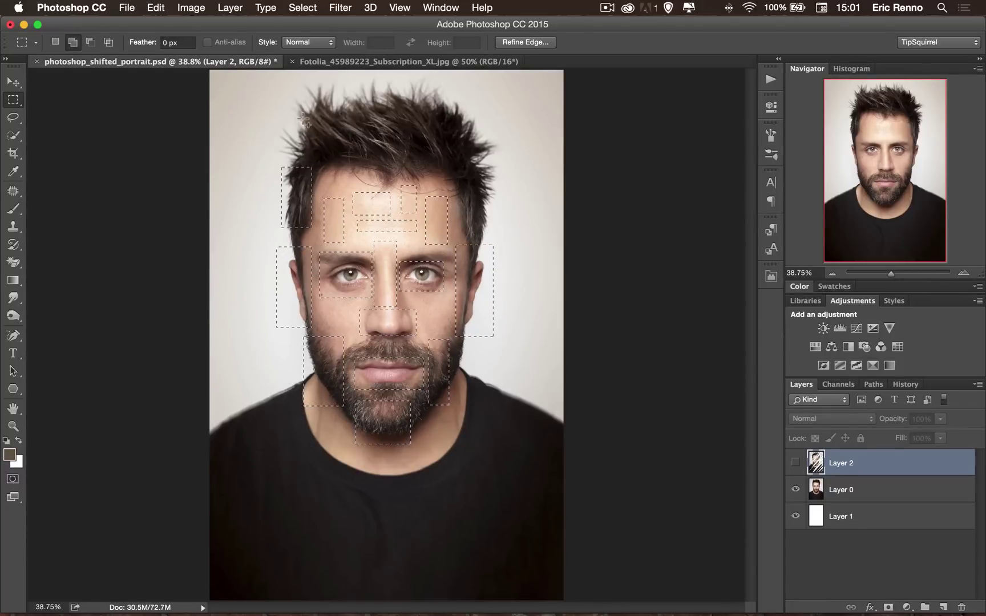
left_click_drag(310, 119, 349, 158)
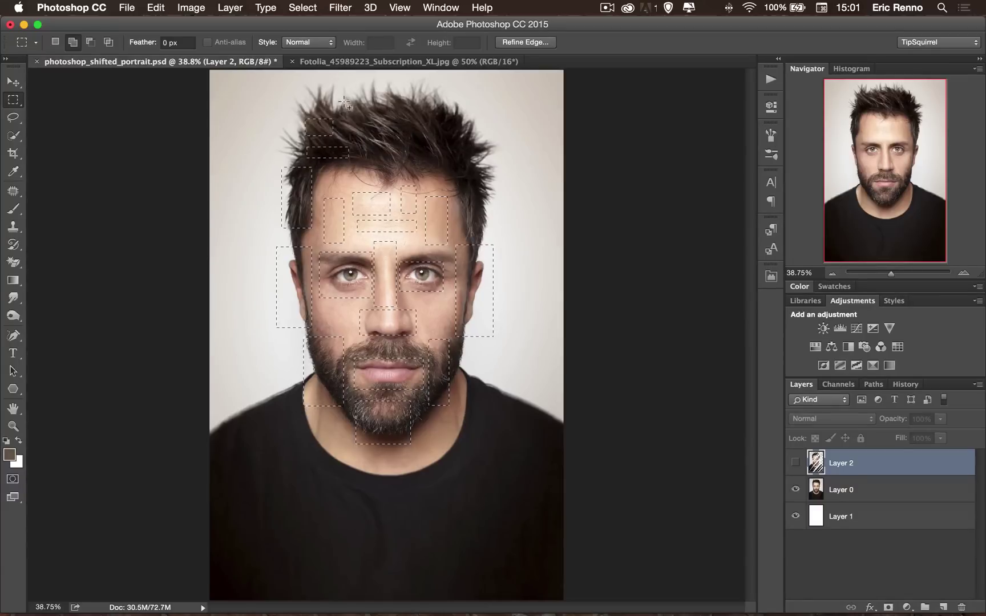
left_click_drag(343, 97, 410, 167)
left_click_drag(391, 86, 444, 109)
left_click_drag(422, 126, 489, 245)
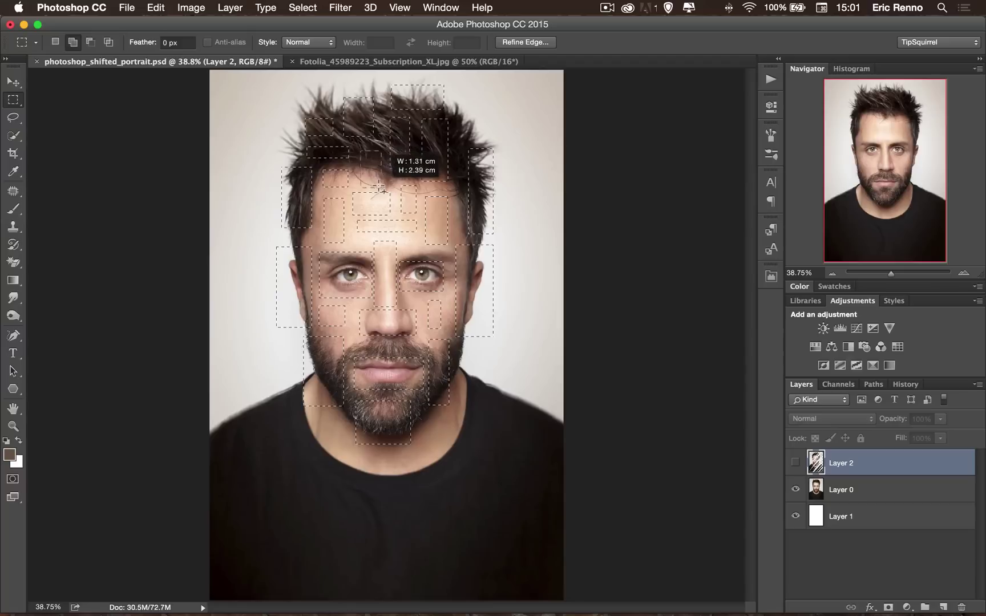
left_click_drag(379, 187, 380, 187)
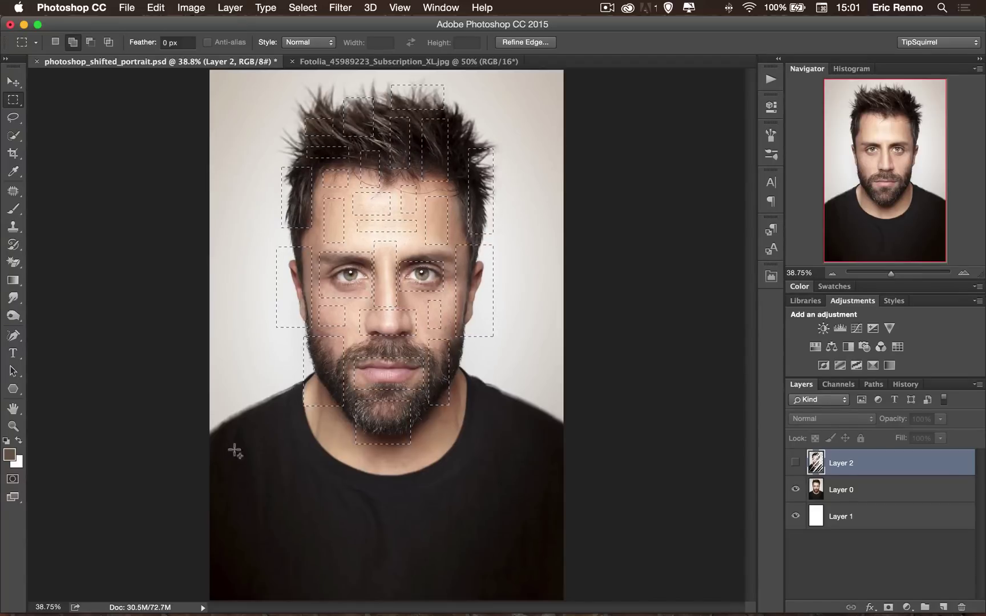
- Add rectangles over the shoulders, neckline, neck and shirt to the selection
left_click_drag(231, 397, 310, 498)
left_click_drag(209, 461, 274, 567)
left_click_drag(327, 478, 352, 499)
left_click_drag(283, 514, 333, 567)
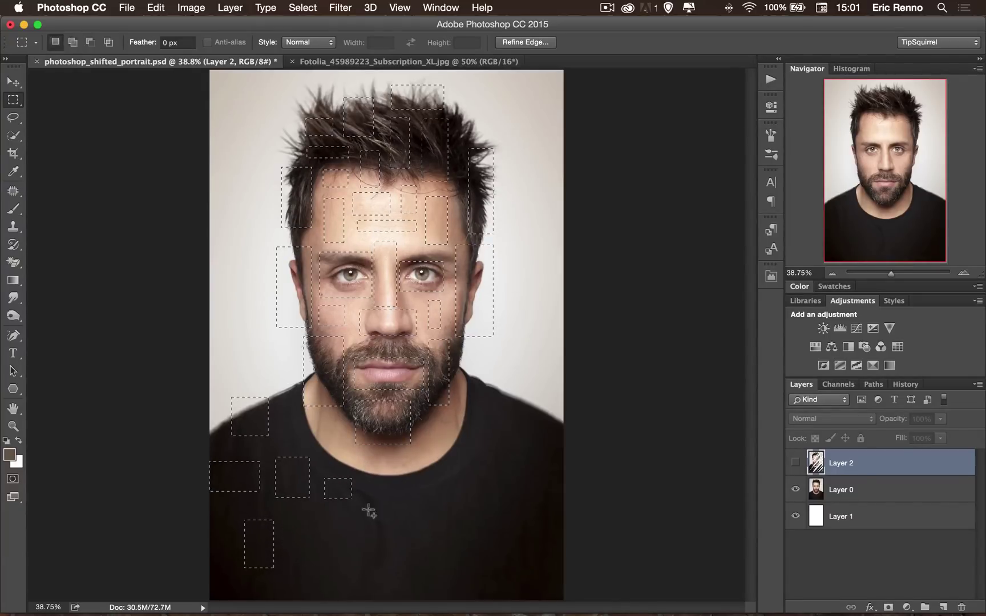
left_click_drag(362, 459, 363, 475)
left_click_drag(415, 455, 456, 474)
left_click_drag(396, 465, 419, 517)
left_click_drag(462, 406, 509, 393)
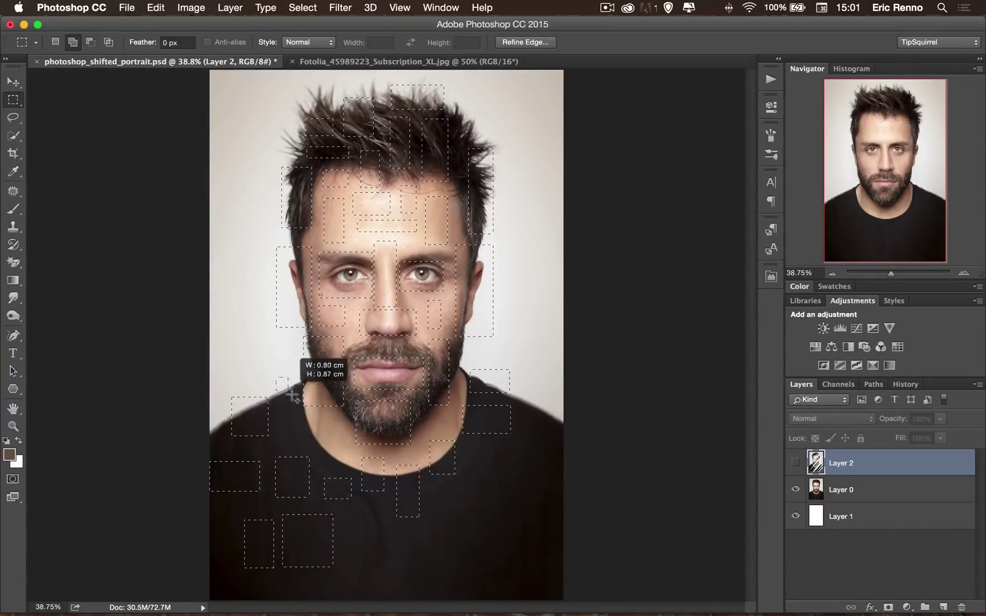
left_click_drag(292, 396, 295, 404)
left_click_drag(482, 455, 512, 496)
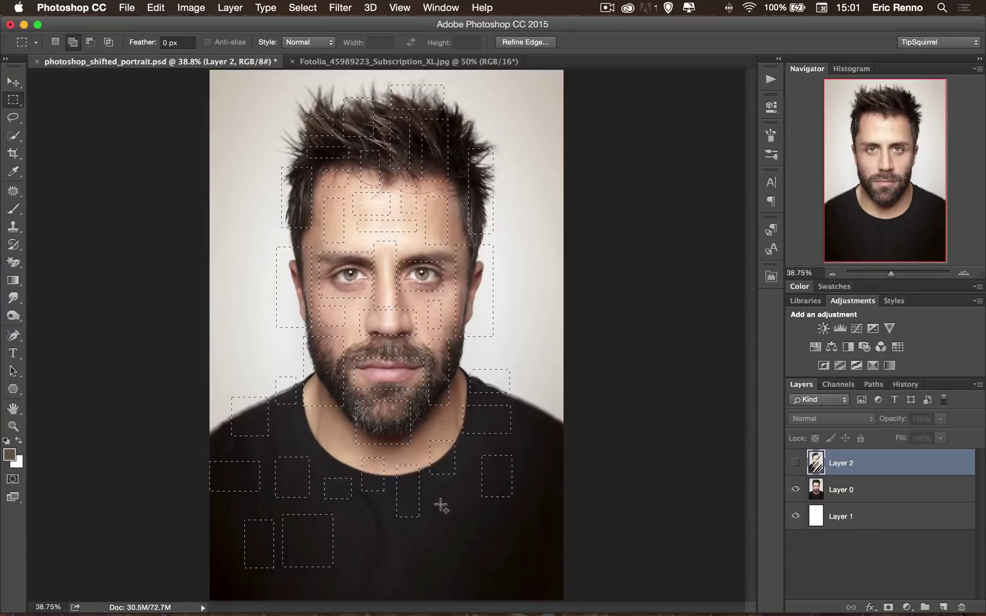
left_click_drag(441, 503, 551, 561)
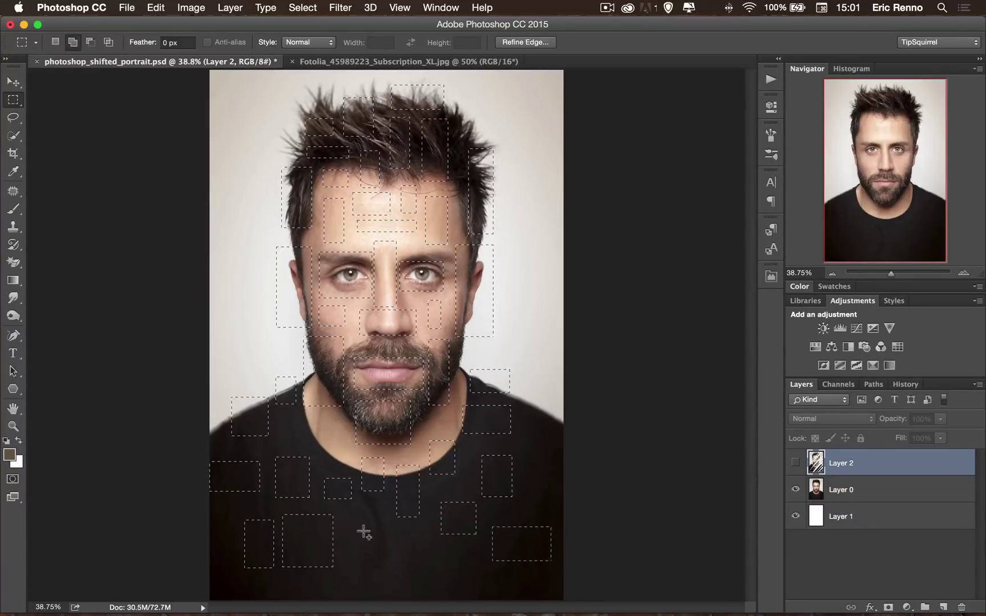
left_click_drag(377, 534, 459, 576)
left_click_drag(209, 534, 231, 589)
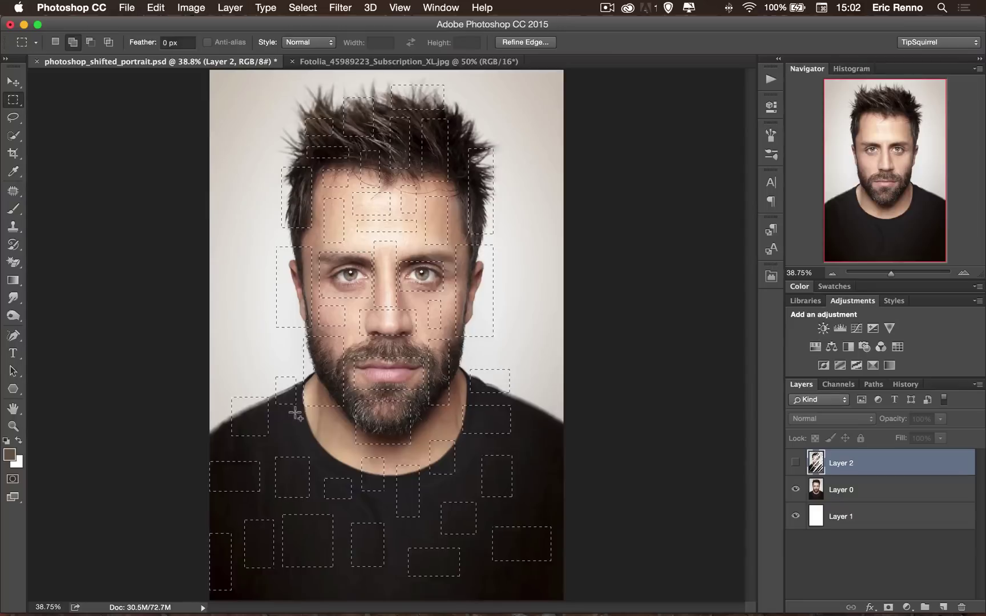
left_click_drag(296, 414, 325, 449)
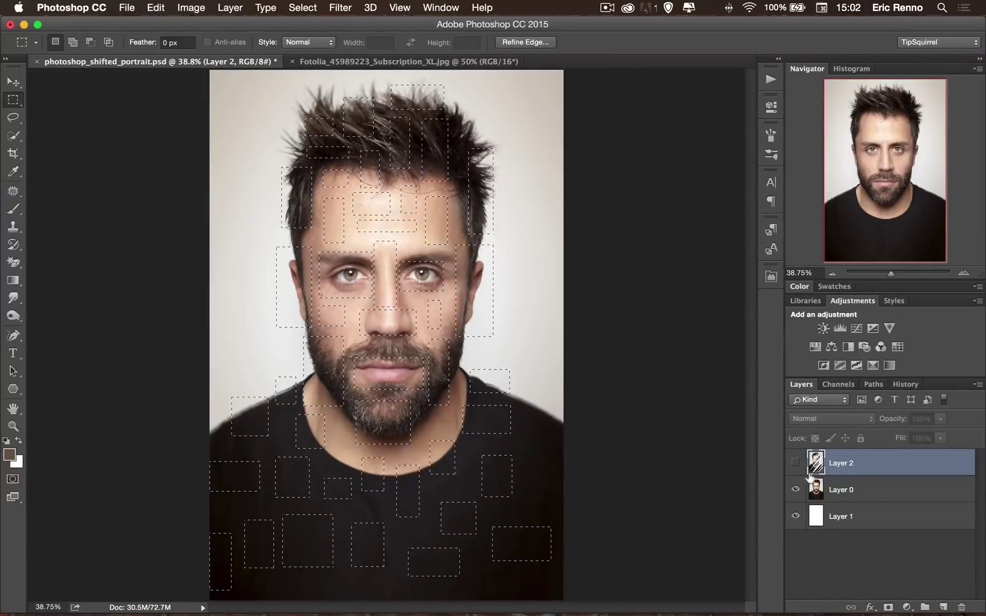
- Copy the selected rectangles from Layer 0 to a new layer named Squares
left_click(856, 490)
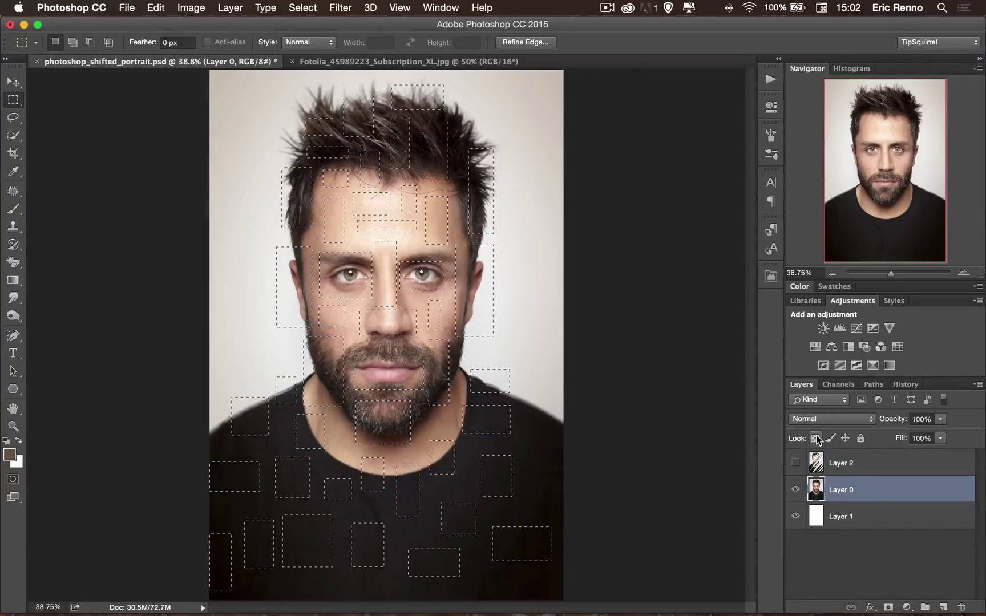
key("super+j")
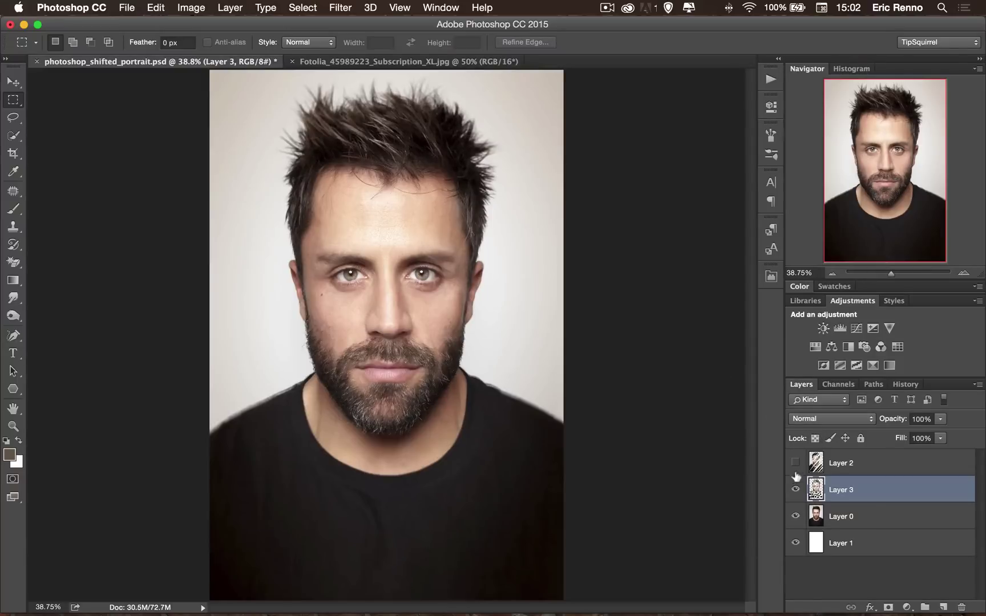
double_click(842, 488)
type("Squares")
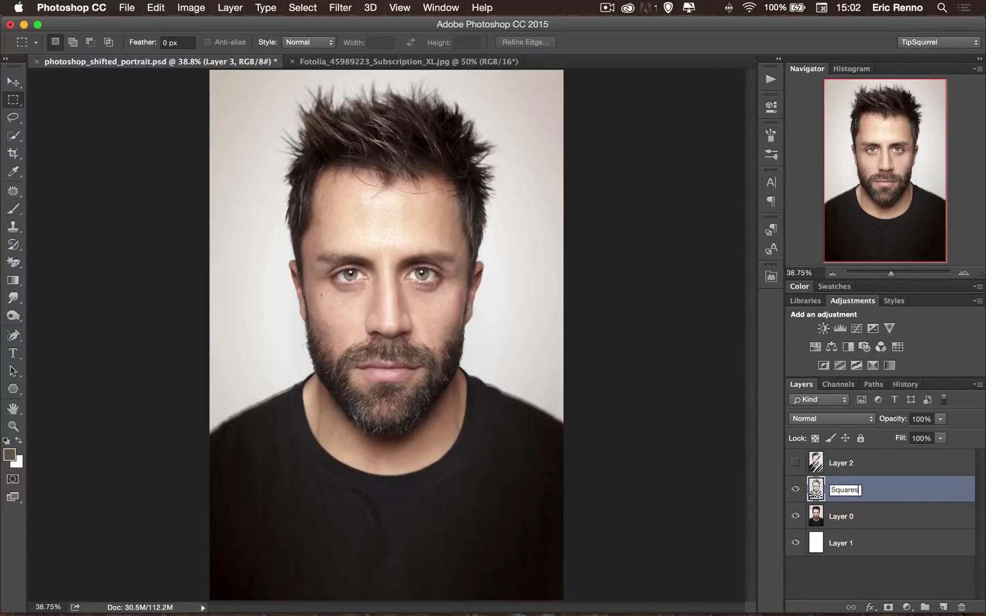
key("Return")
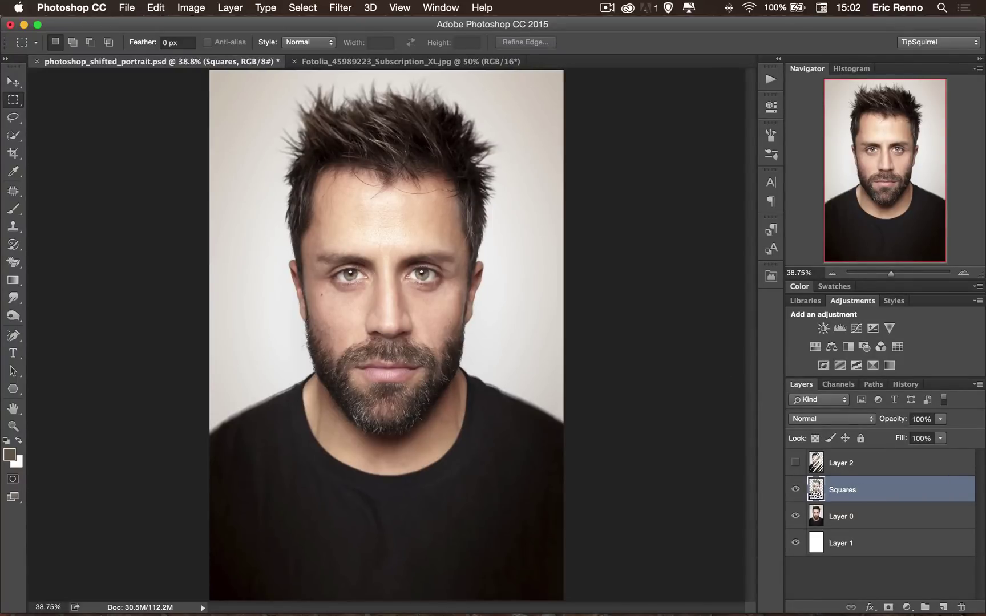
- Rename Layer 2 to Scribble and make the Squares layer active again
double_click(843, 464)
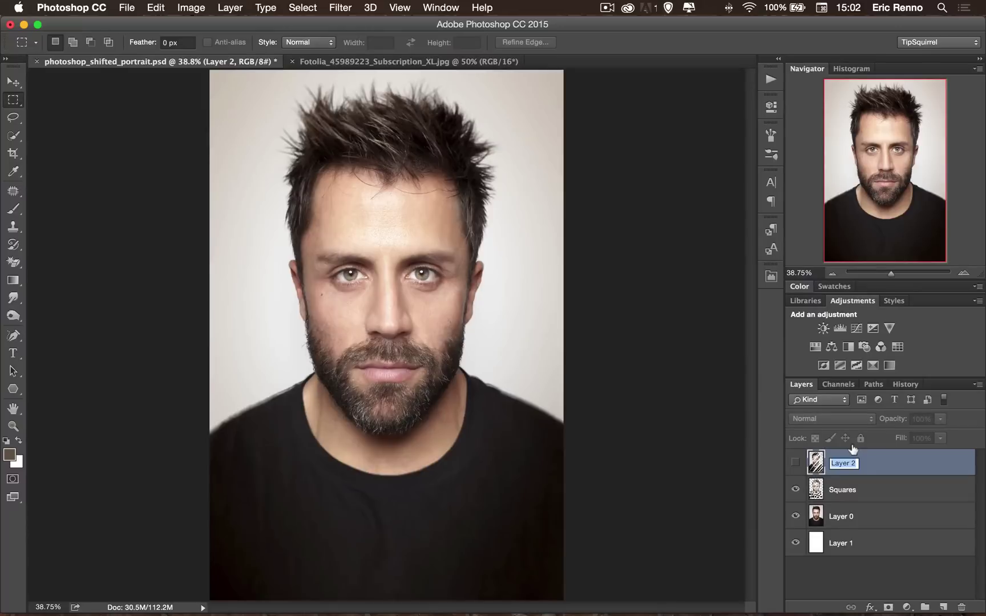
type("Sq")
key("Return")
left_click(895, 489)
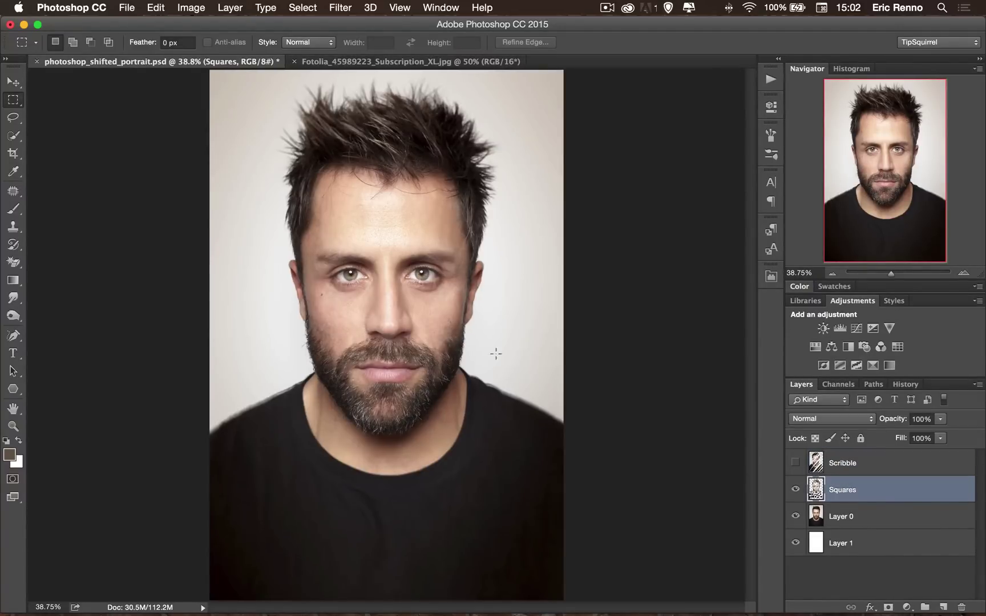
- Nudge the Squares layer up and left with Shift+arrow keys, then select Layer 0
left_click(14, 83)
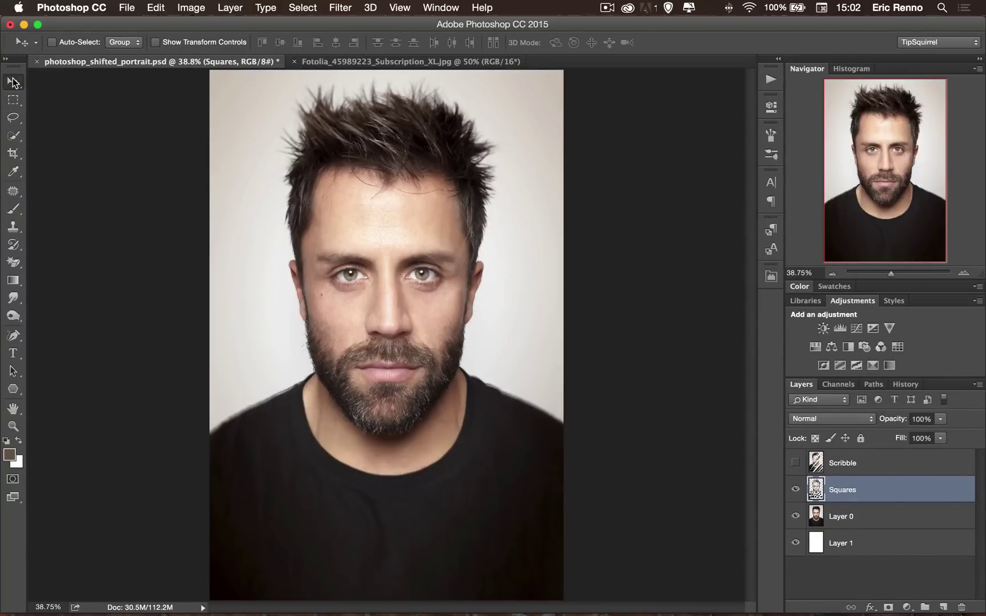
key("shift+Up")
key("shift+Up")
key("shift+Up")
key("shift+Up")
key("shift+Up")
key("shift+Up")
key("shift+Up")
key("shift+Up")
key("shift+Up")
key("shift+Up")
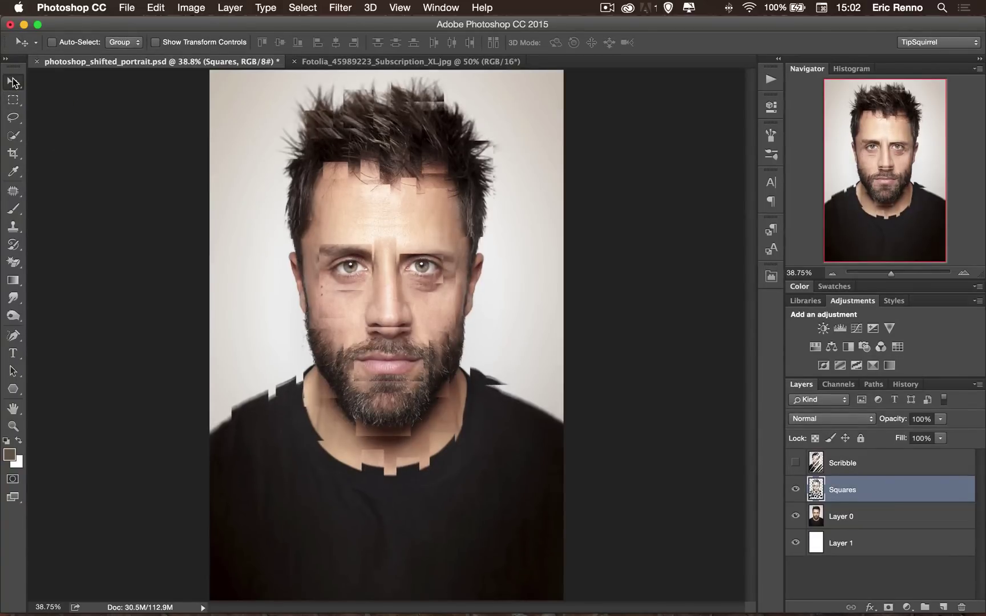
key("shift+Left")
key("shift+Left")
key("shift+Left")
key("shift+Left")
key("shift+Left")
key("shift+Left")
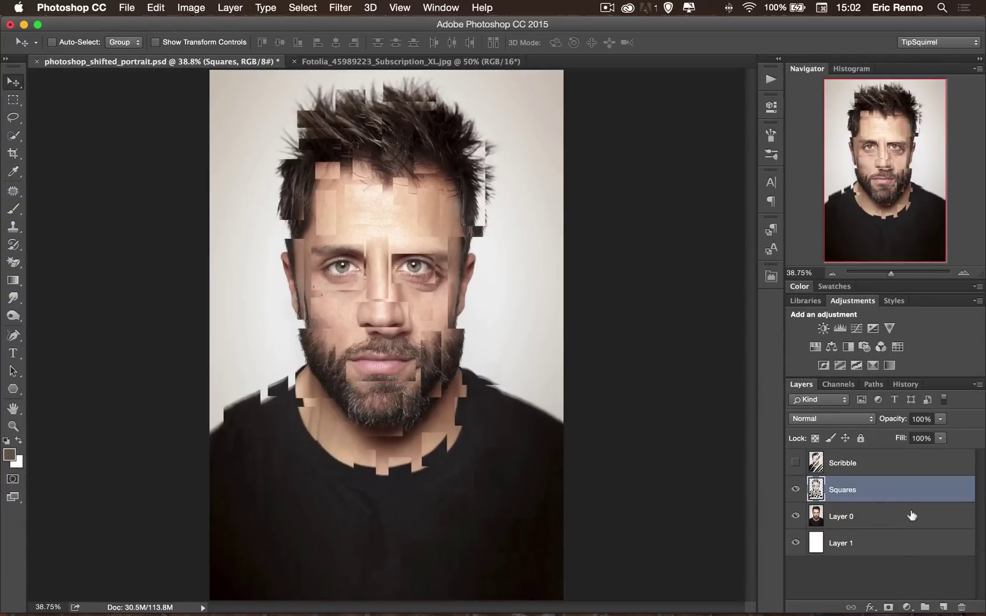
left_click(874, 516)
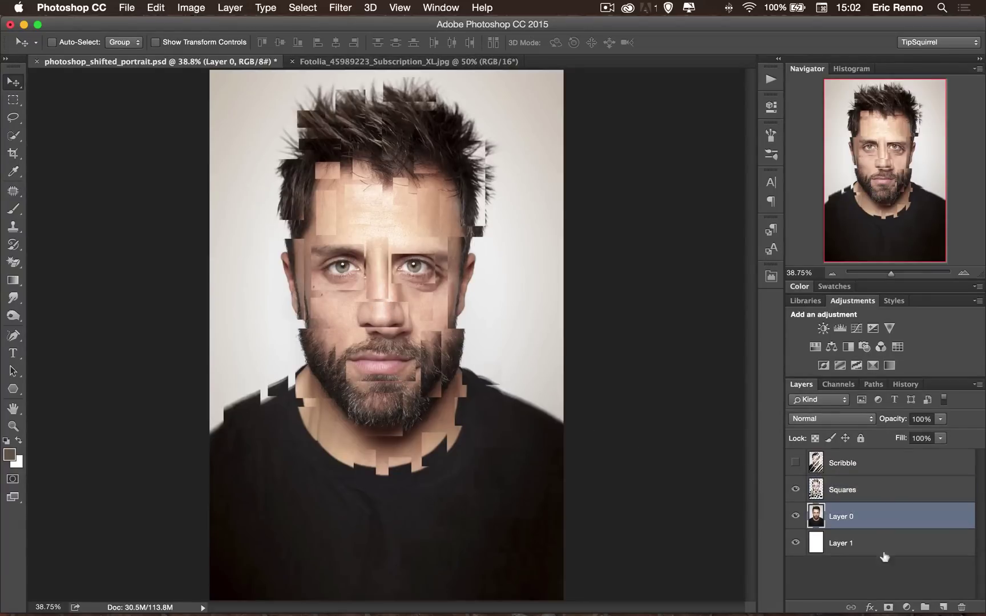
- Add a Black & White adjustment layer above Layer 0 at 25% opacity, then switch to the Fotolia wood document
left_click(906, 607)
left_click(918, 494)
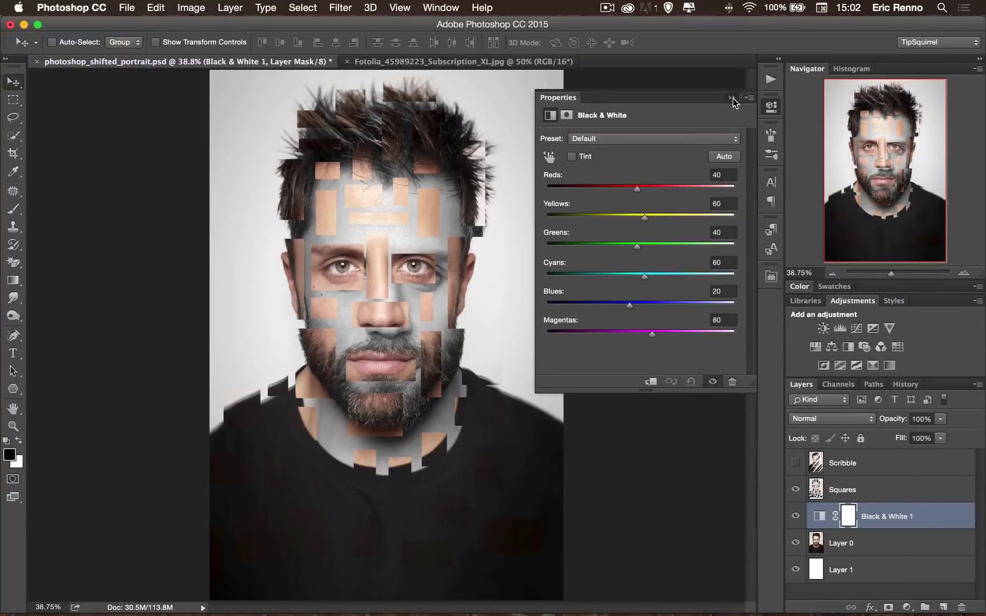
left_click(732, 97)
left_click_drag(895, 420, 850, 417)
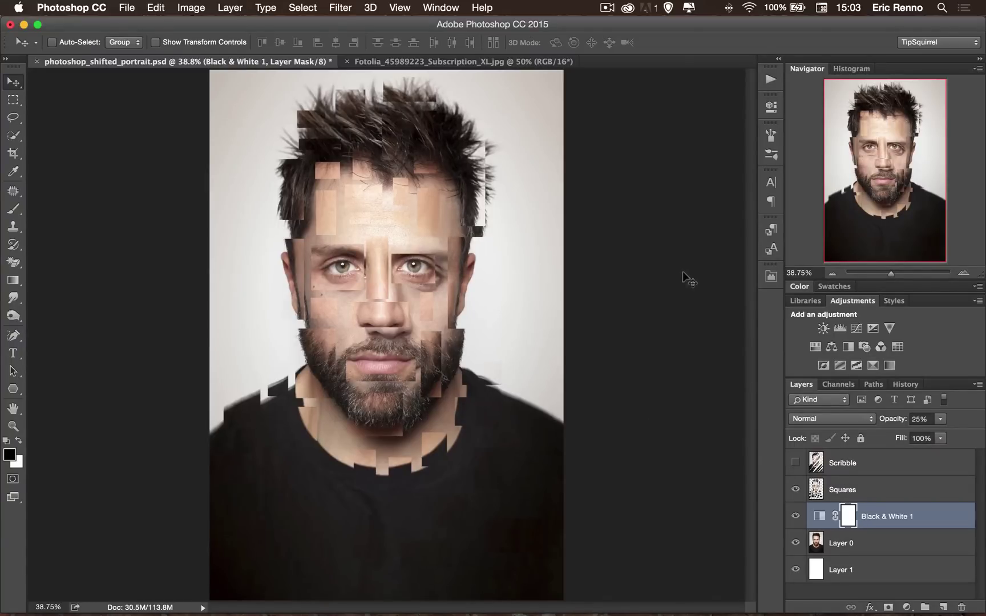
left_click(391, 62)
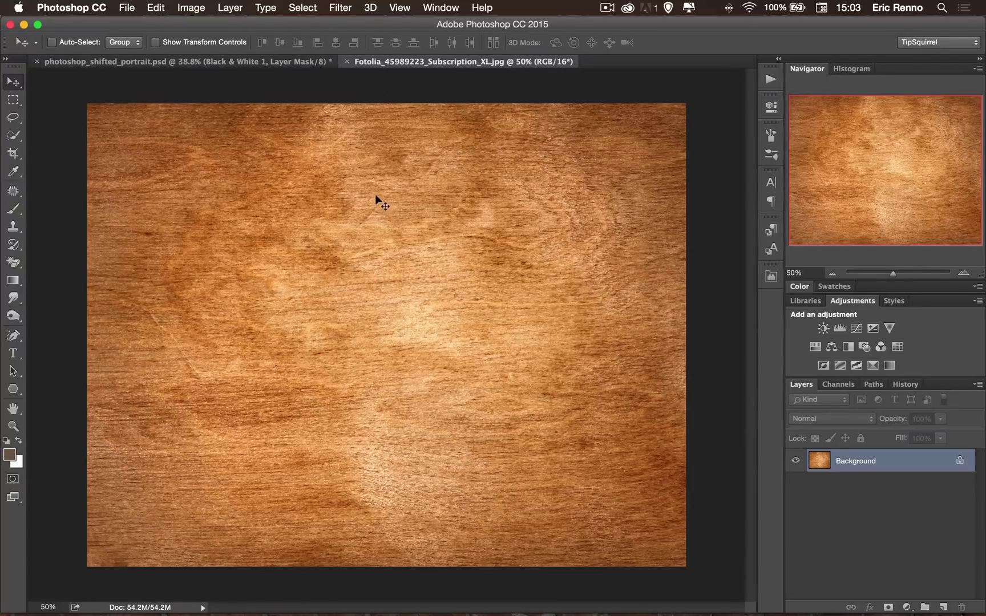
- Select all of the wood texture and copy it, undoing an accidental cut
left_click(303, 8)
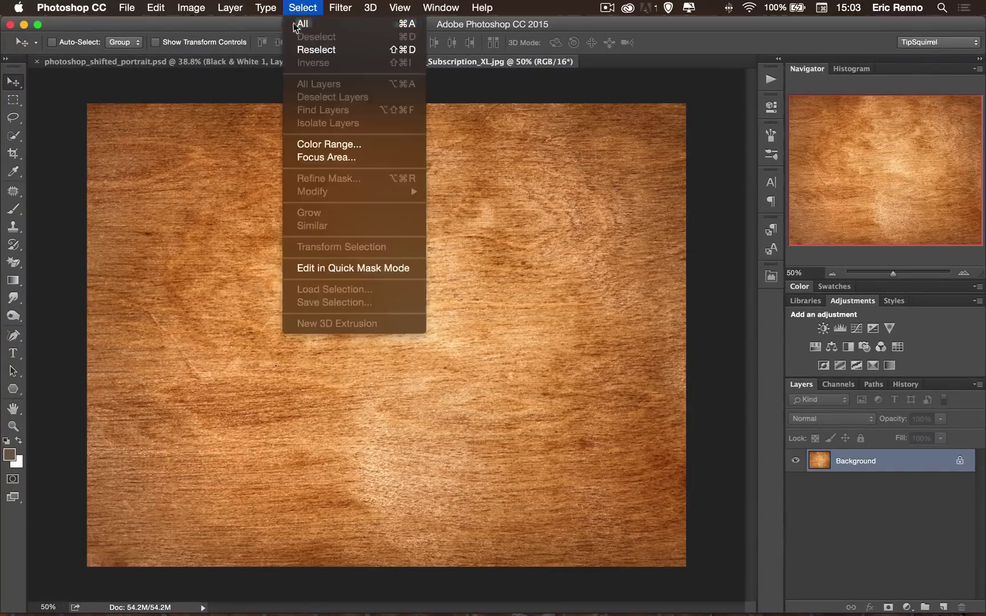
left_click(303, 22)
left_click(156, 8)
left_click(178, 90)
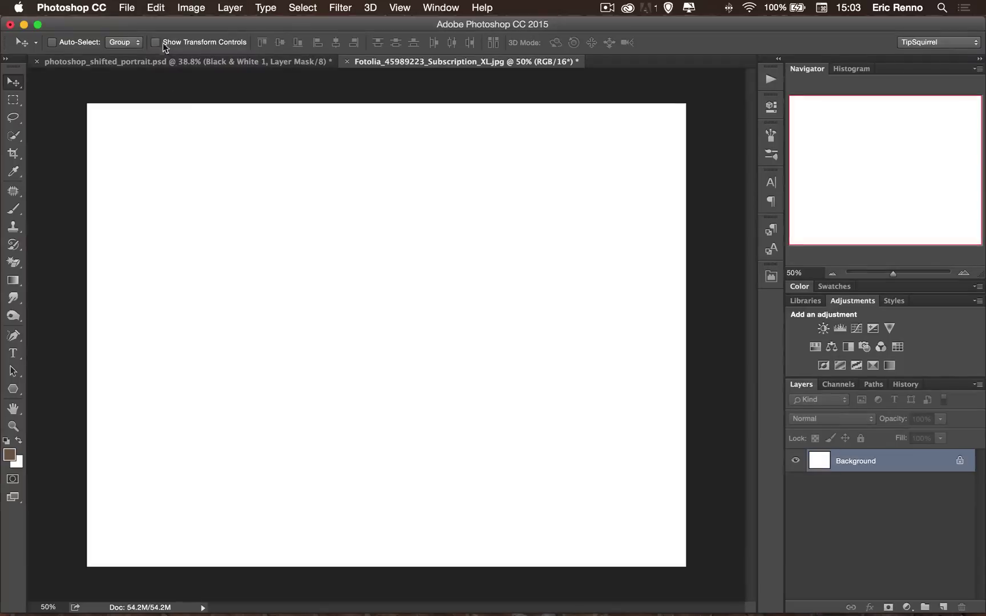
key("super+z")
left_click(155, 8)
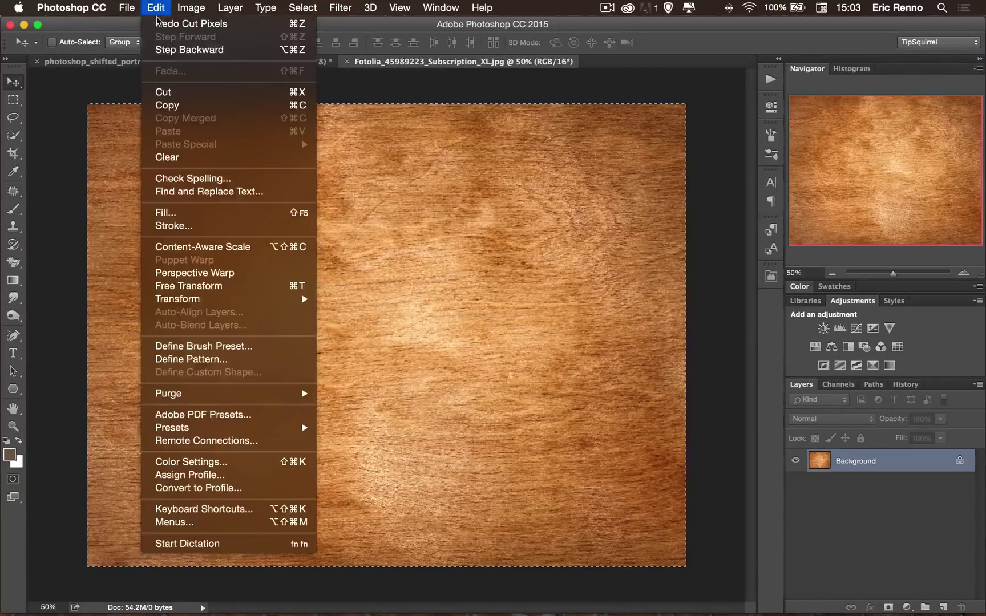
left_click(174, 105)
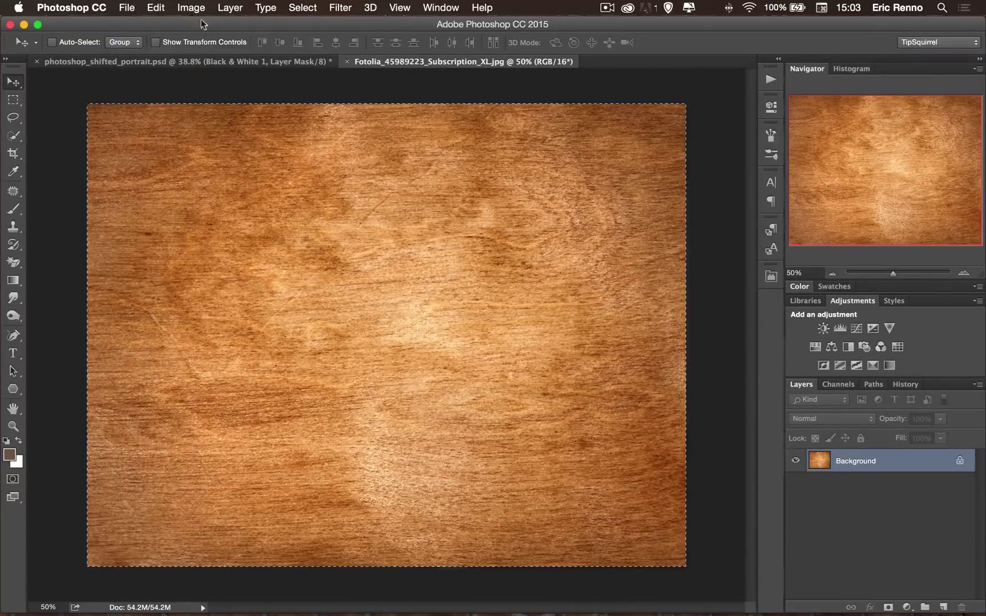
- Paste the wood texture into the portrait document as a new layer
left_click(315, 60)
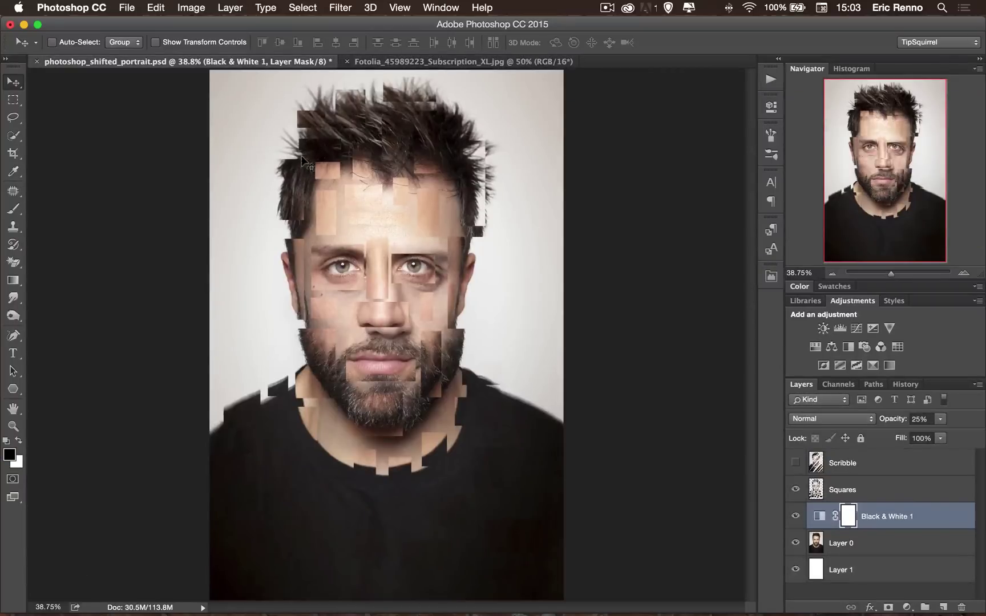
left_click(159, 8)
left_click(176, 131)
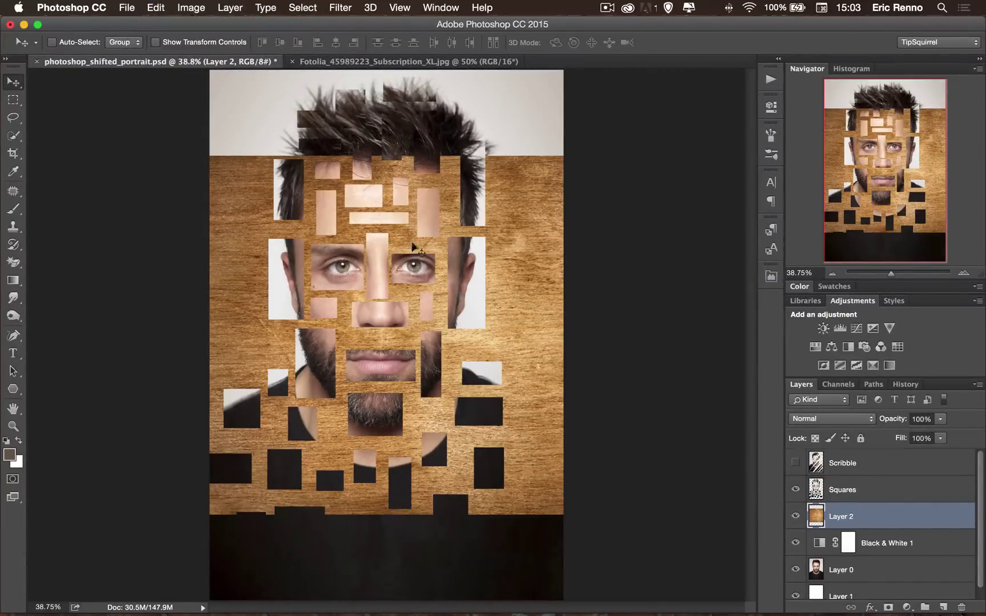
left_click(159, 13)
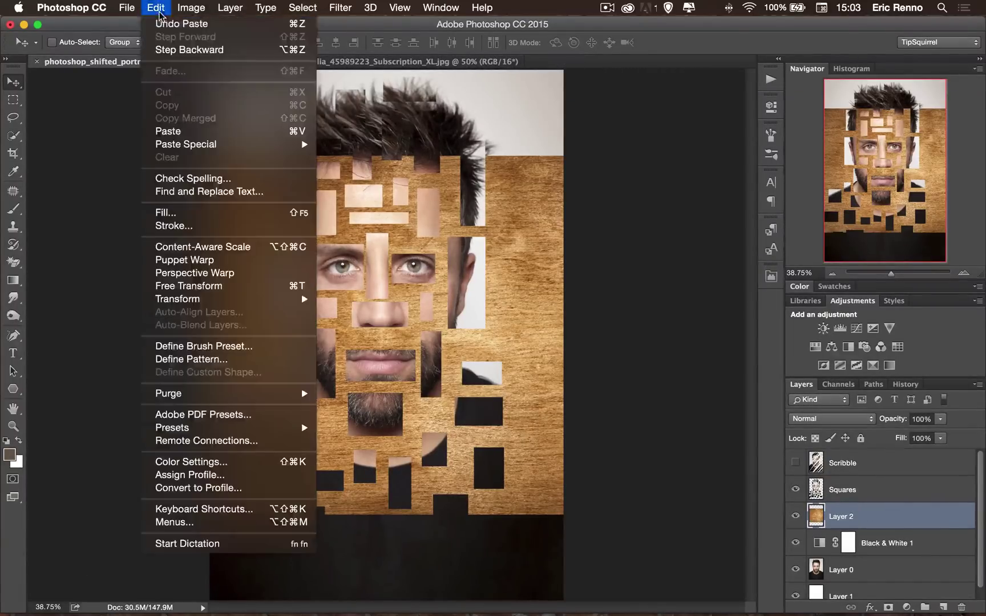
- Free-transform the wood layer: rotate it -90°, align it top-left, and stretch it to the canvas bottom
left_click(236, 286)
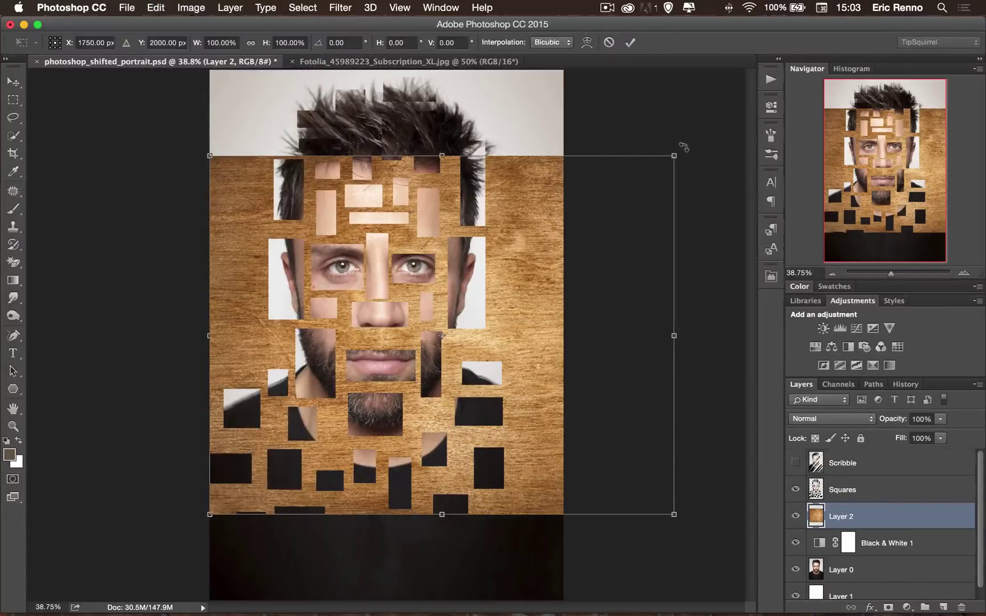
left_click_drag(685, 147, 285, 126)
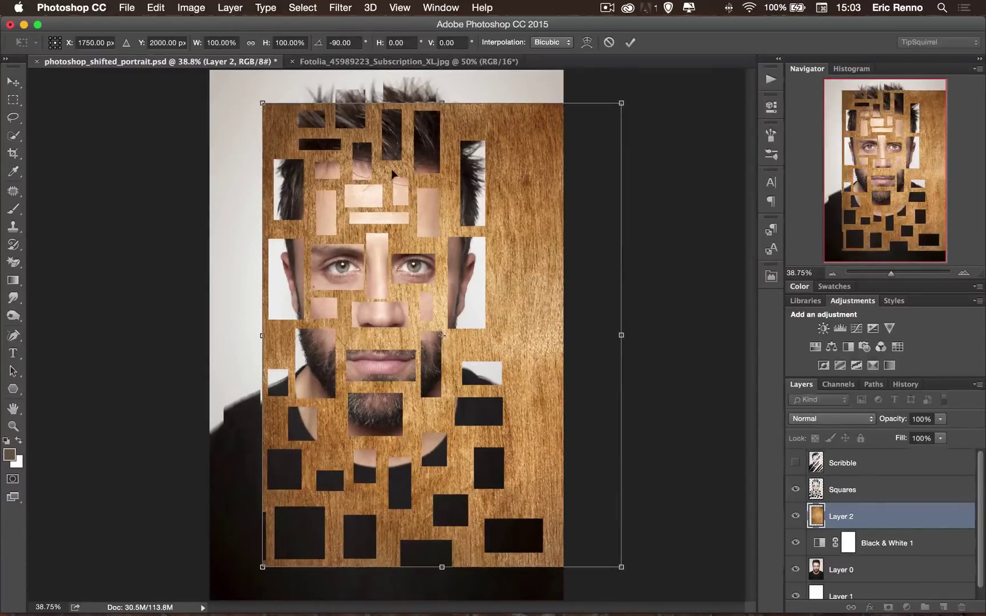
left_click_drag(508, 137, 481, 103)
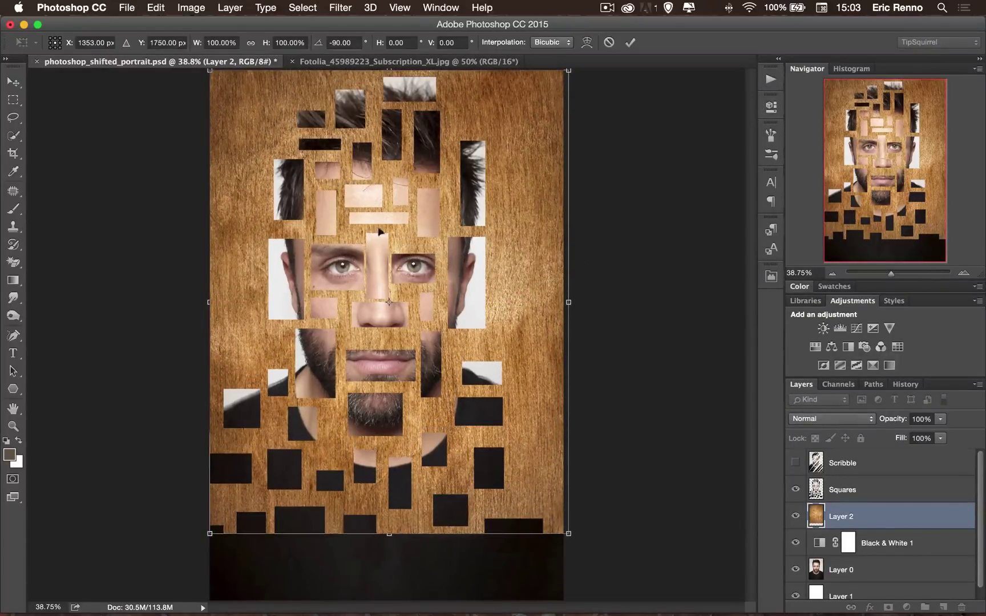
left_click_drag(568, 534, 563, 600)
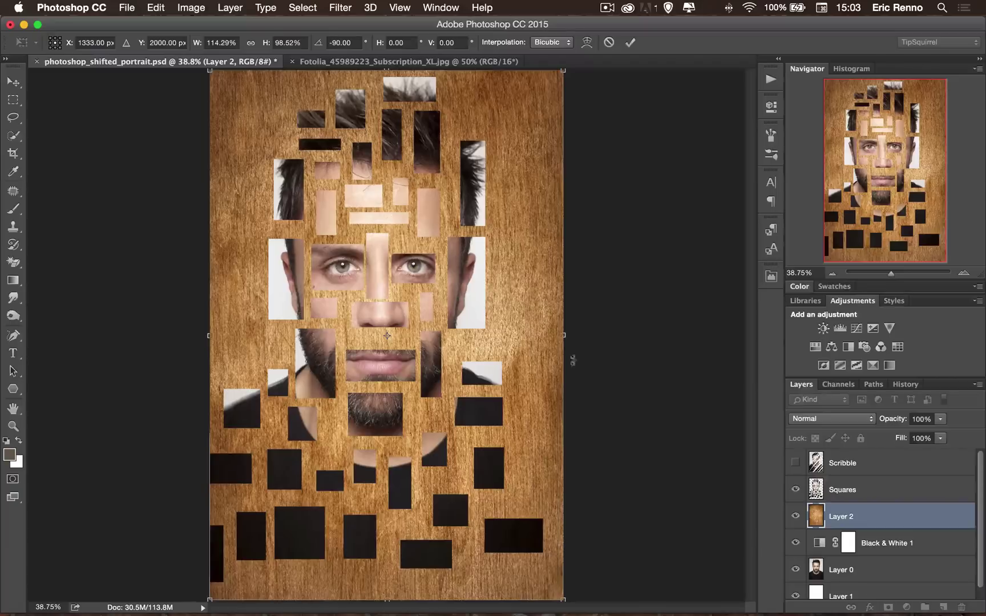
left_click(630, 42)
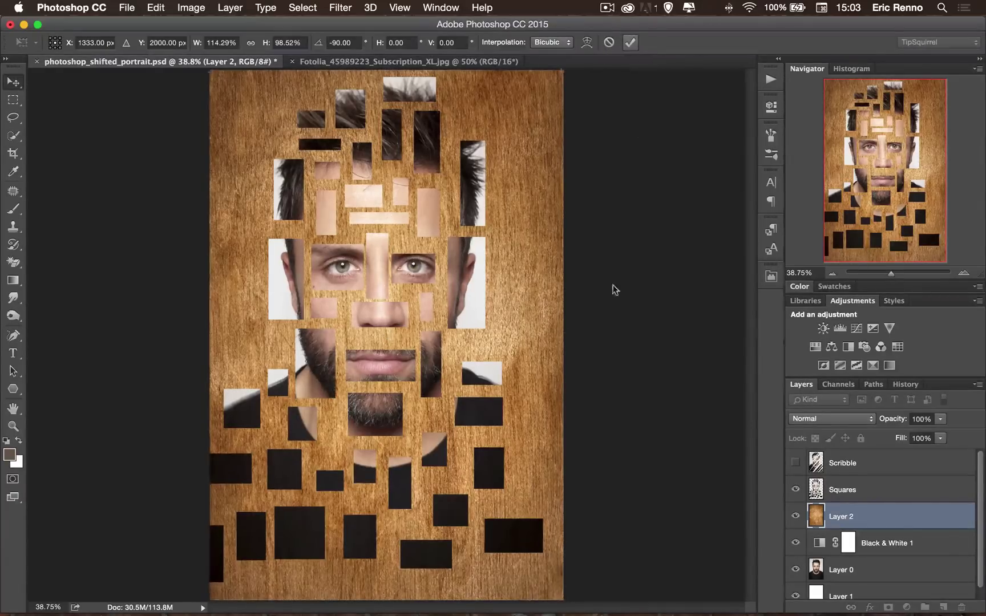
- Set Layer 2's blend mode to Soft Light, then make Layer 0 the active layer
left_click(870, 420)
left_click(848, 577)
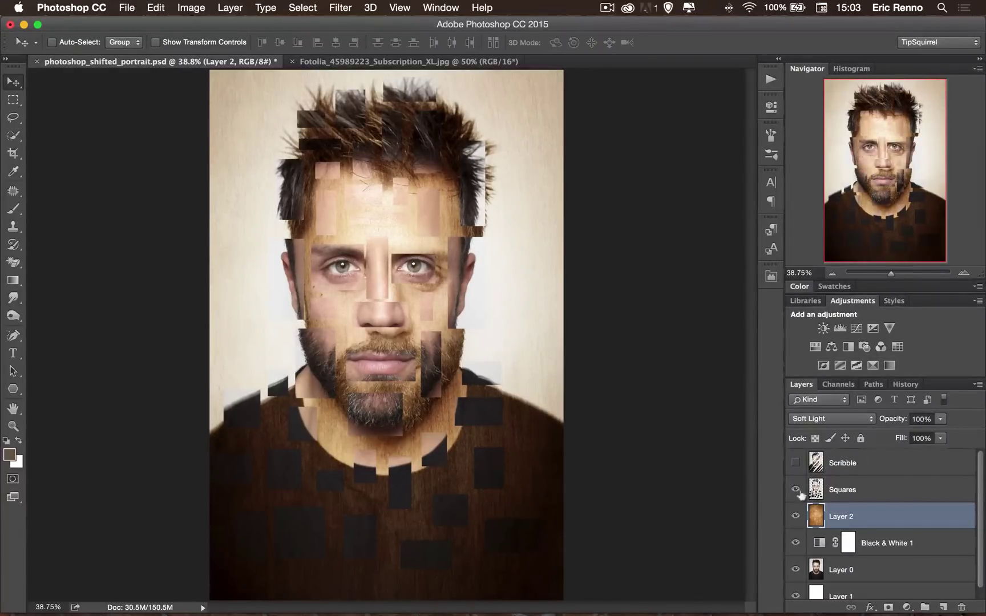
left_click(882, 569)
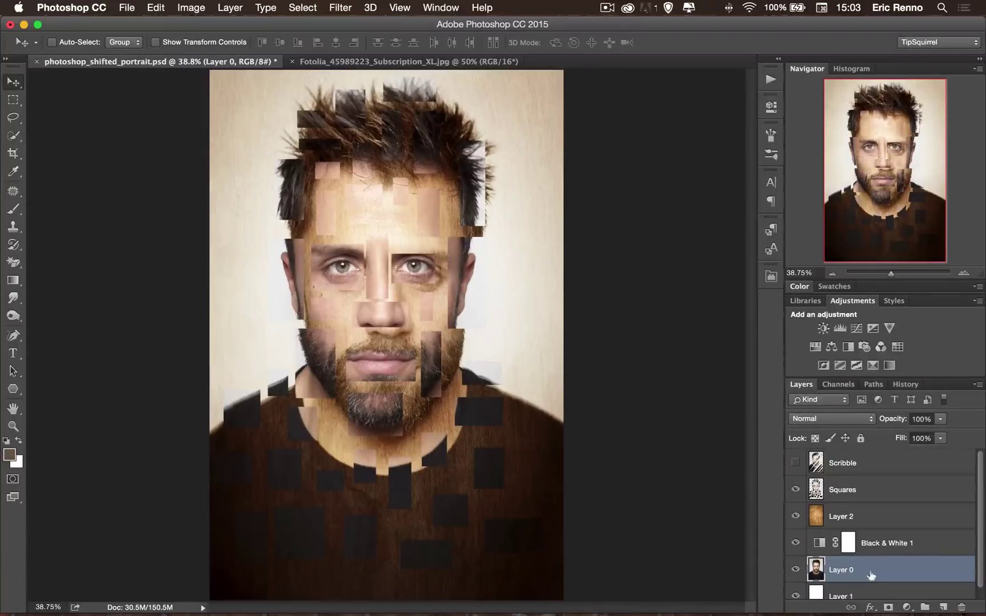
left_click(907, 607)
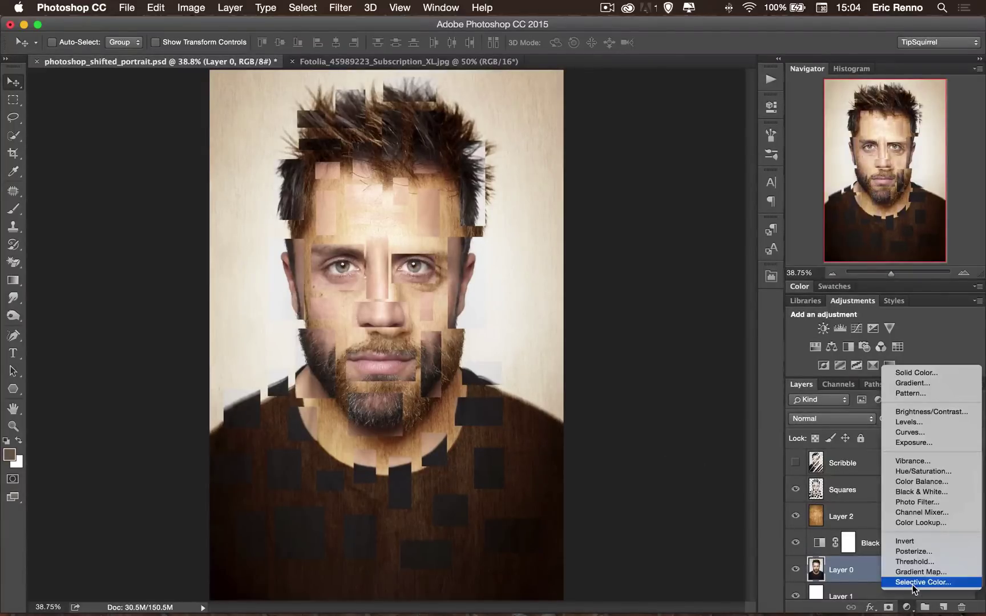
- Add a Selective Color adjustment with Blacks black +15, Neutrals black +27, Whites black -32
left_click(913, 583)
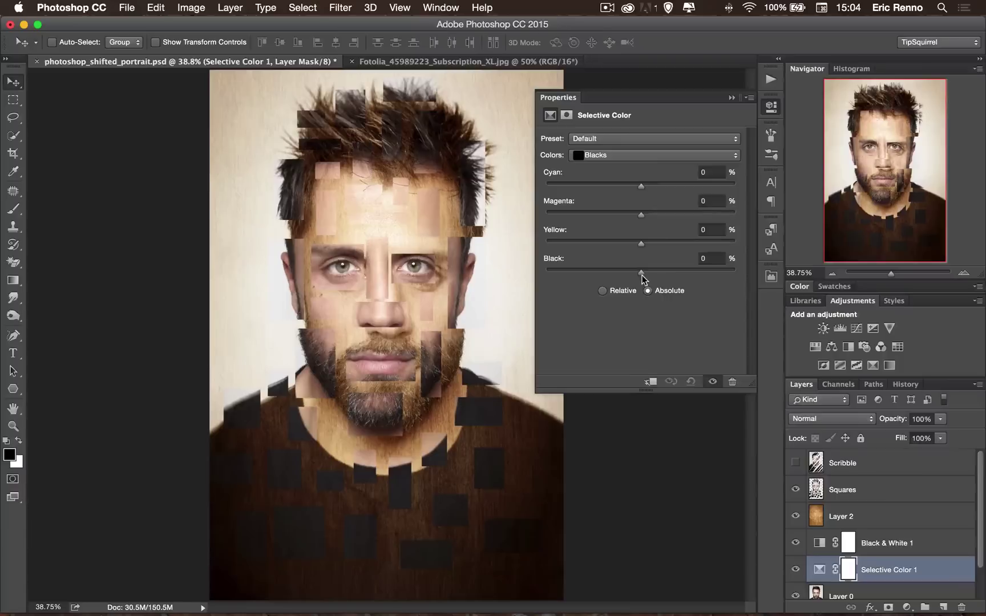
left_click_drag(643, 279, 655, 278)
left_click(619, 155)
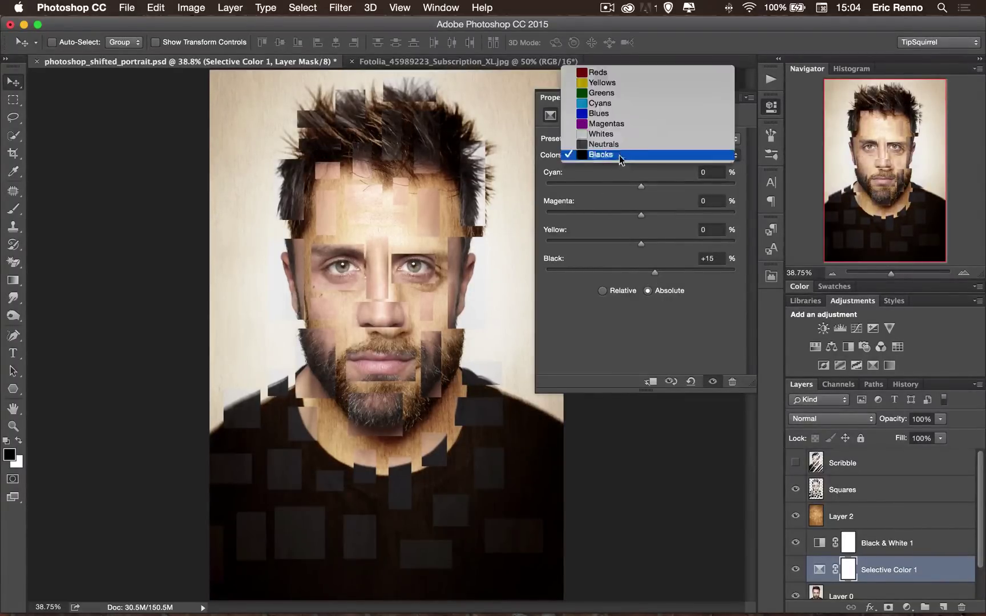
left_click(628, 145)
left_click_drag(661, 272, 667, 270)
left_click(627, 155)
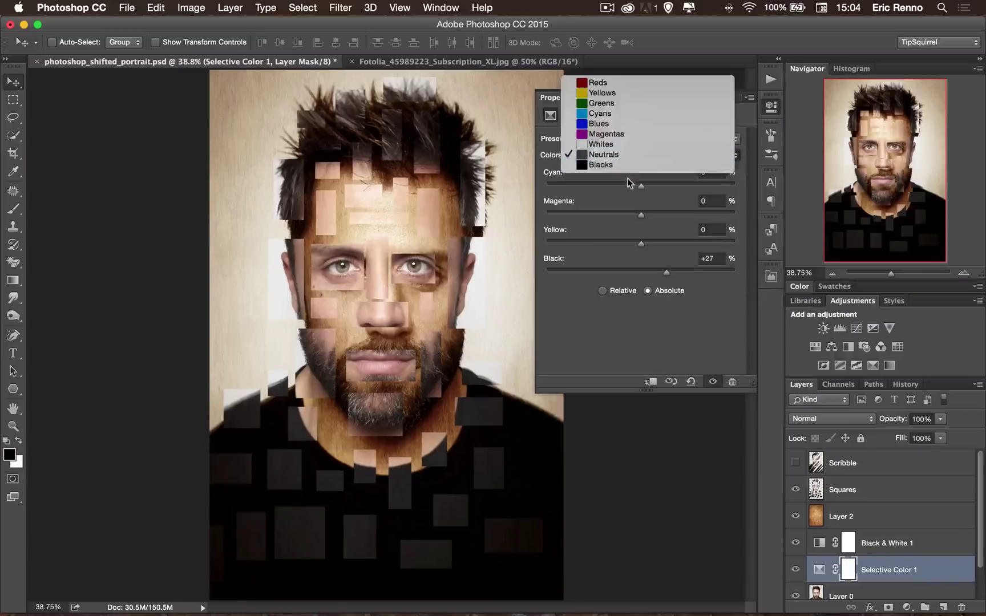
left_click(621, 145)
left_click_drag(643, 274, 610, 275)
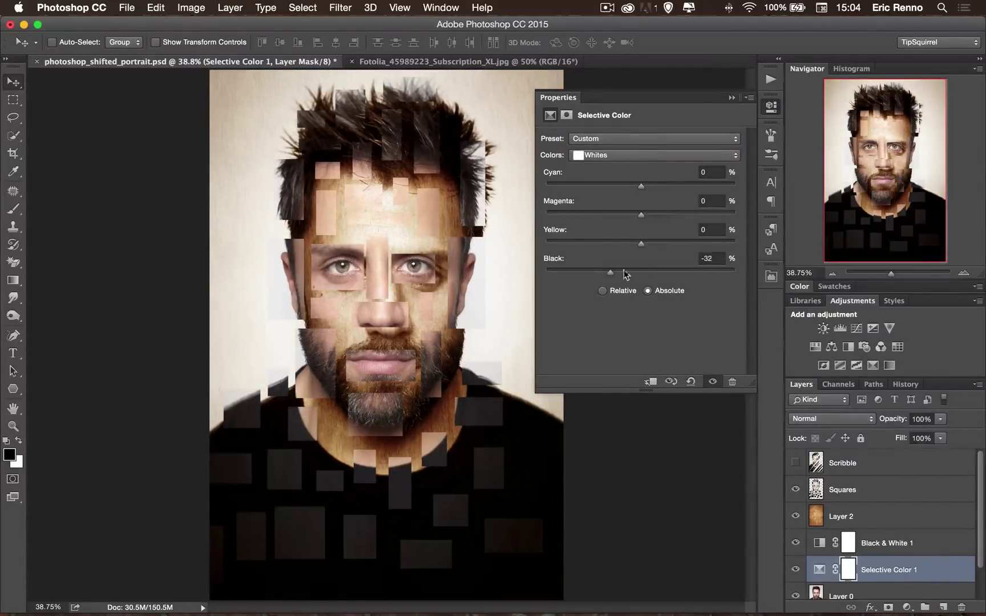
- Close Properties, toggle the Selective Color adjustment off and on to compare, and select Squares
left_click(732, 97)
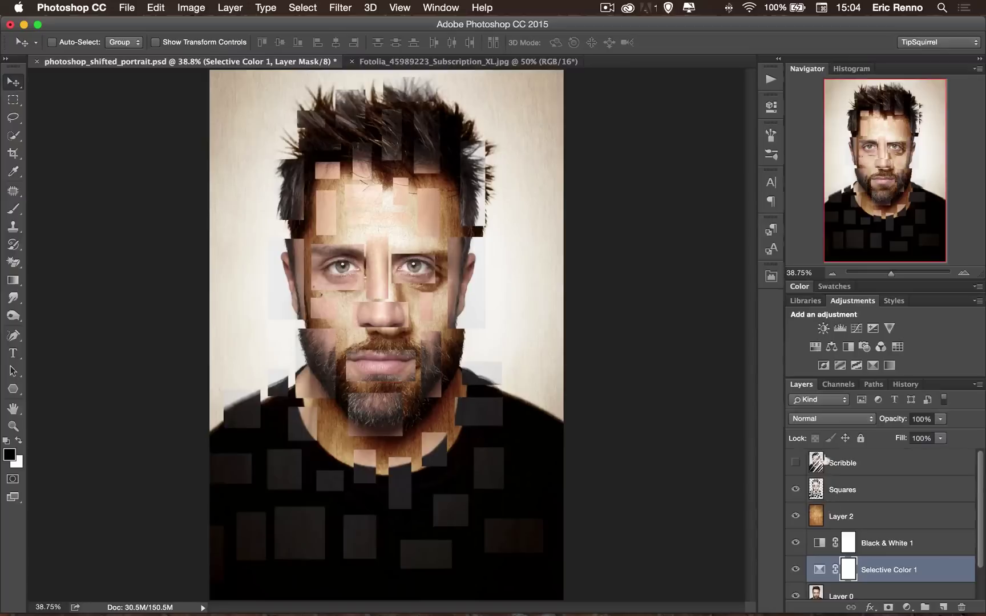
left_click(796, 569)
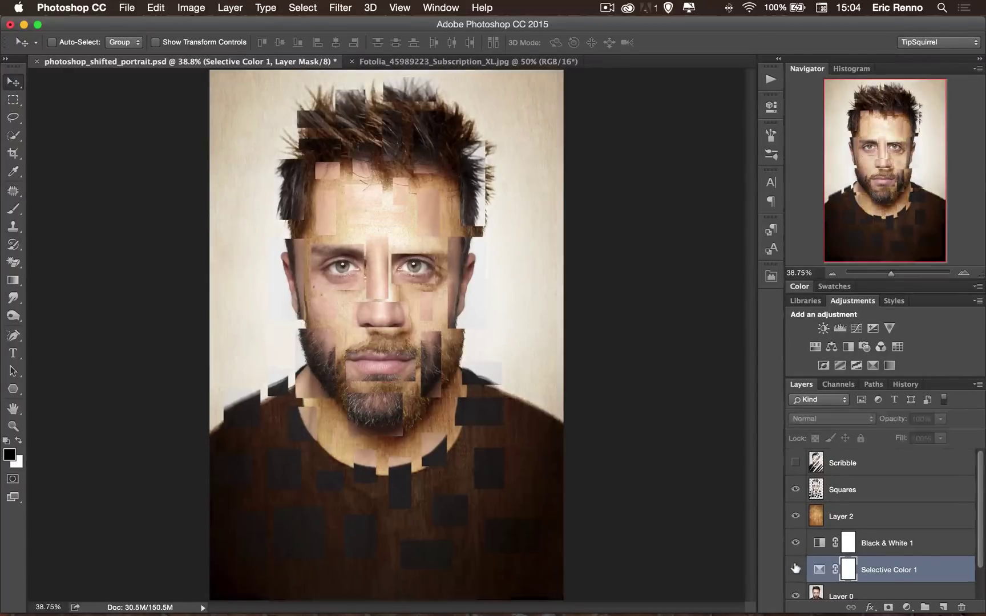
left_click(796, 569)
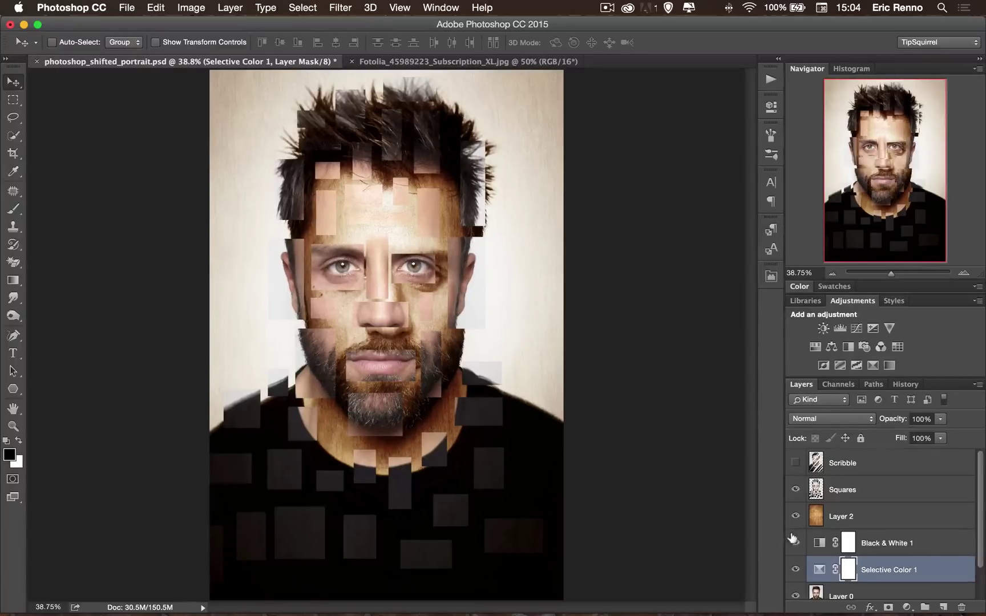
left_click(886, 489)
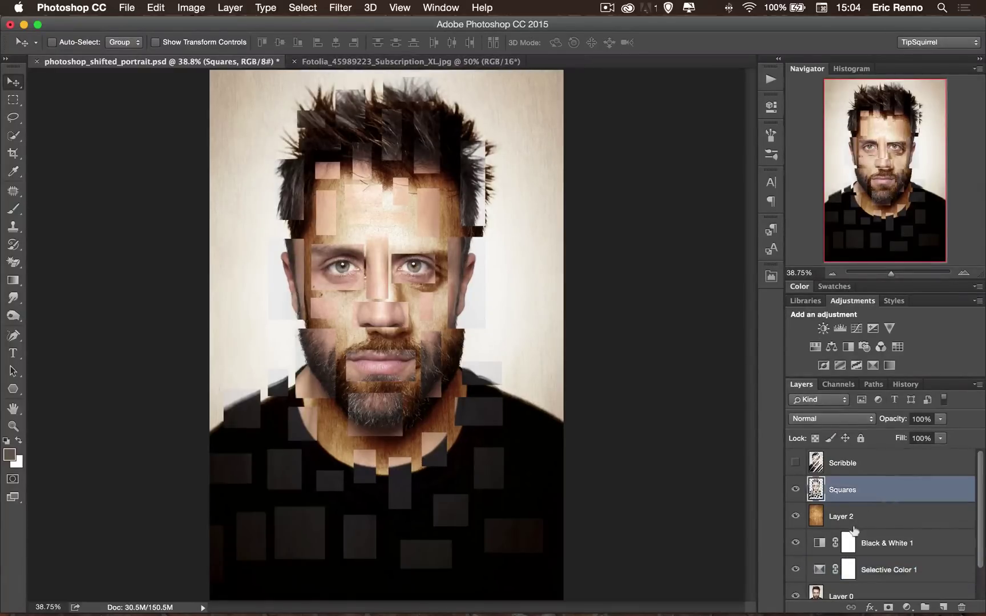
- Add a drop shadow to the Squares layer with a shortened distance
double_click(933, 489)
left_click_drag(627, 236, 711, 71)
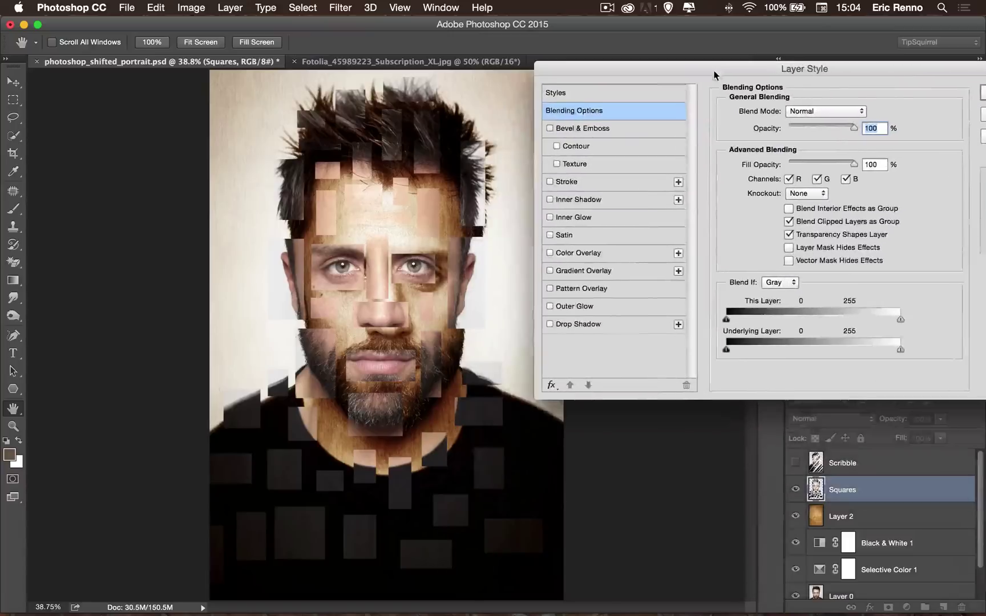
left_click(602, 329)
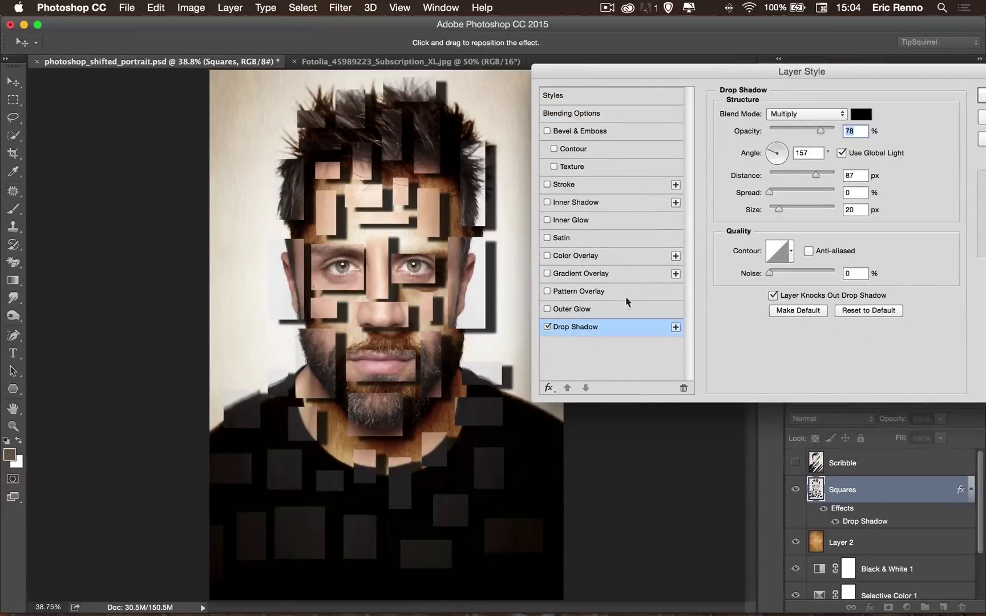
mouse_move(464, 284)
left_mouse_down()
mouse_move(451, 280)
mouse_move(473, 302)
left_mouse_up()
left_click_drag(781, 179, 780, 183)
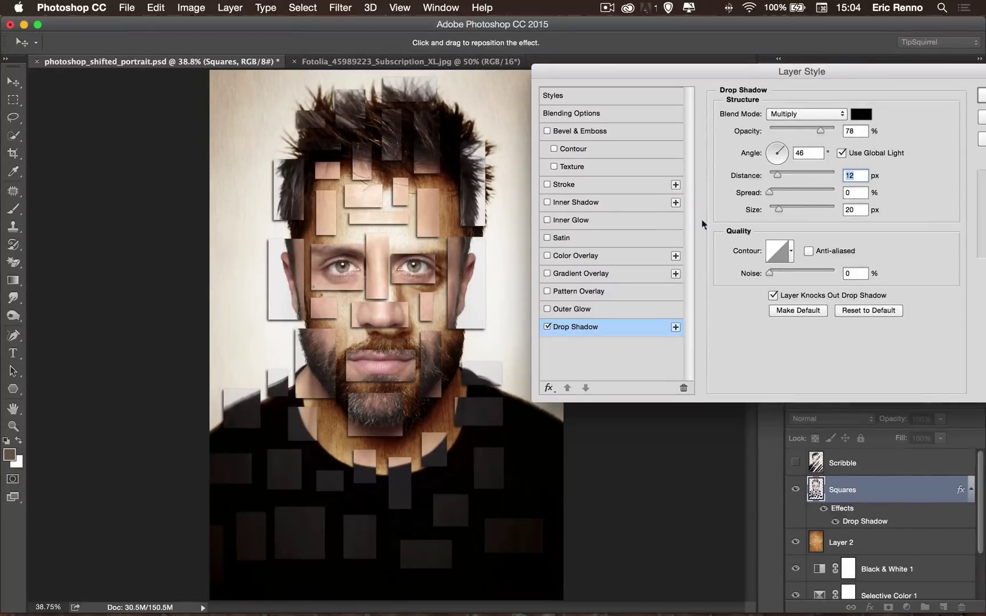
- Add an 8 px white inside stroke at 55% opacity and confirm the layer style
left_click(605, 185)
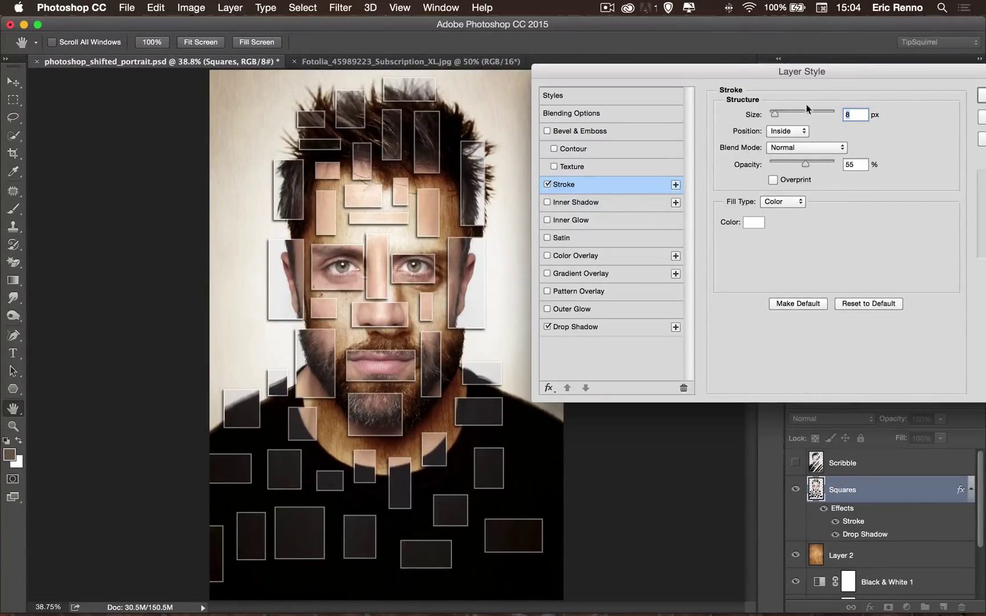
left_click_drag(827, 75, 697, 105)
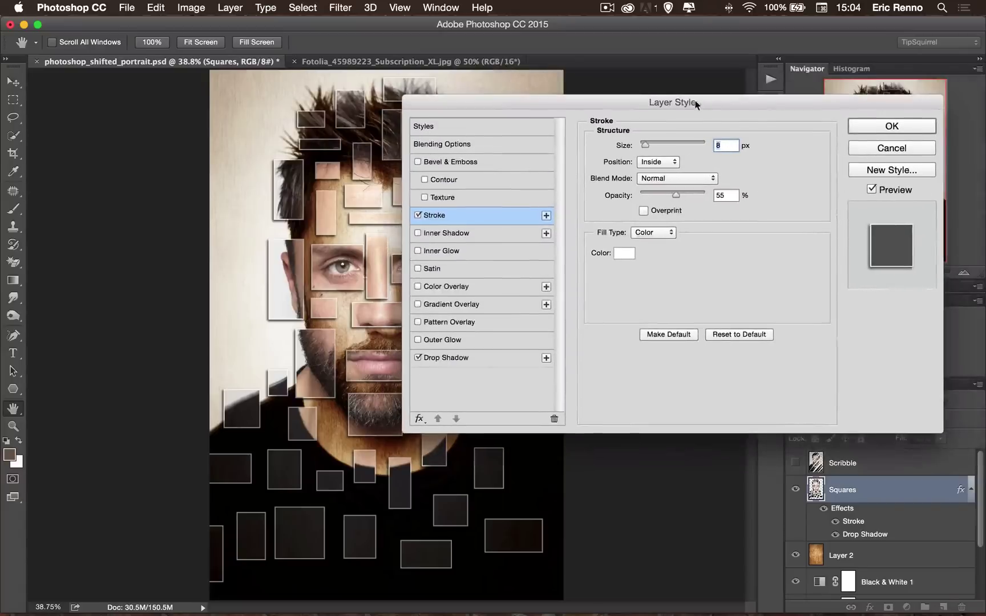
left_click(871, 135)
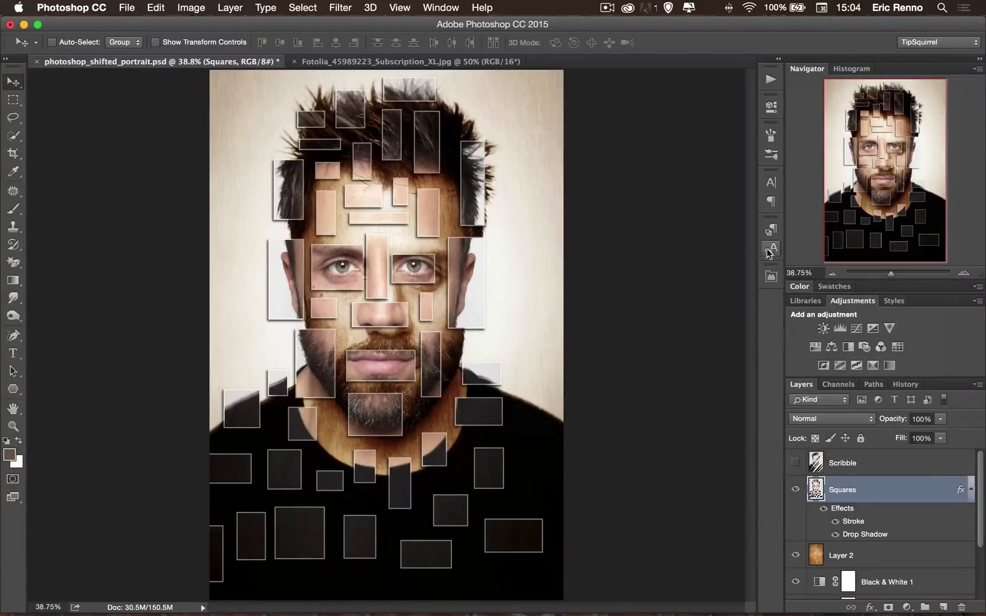
- Hide the Squares and Scribble layers and reset colours to default black and white
left_click(793, 490)
left_click(795, 463)
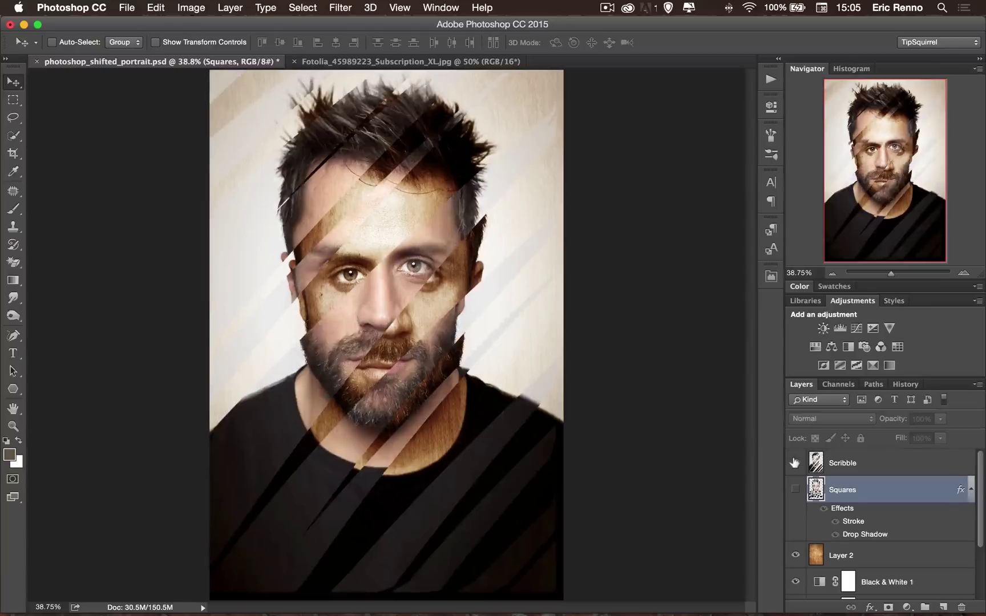
left_click(795, 463)
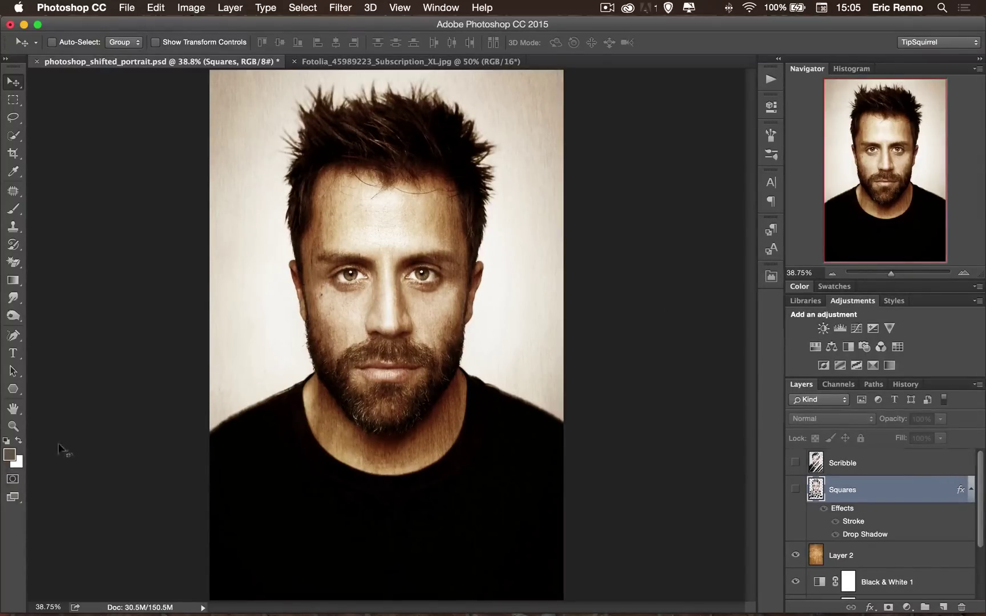
left_click(5, 441)
- Add a new layer above Scribble and fill it with a top-to-bottom white-to-black gradient
left_click(902, 466)
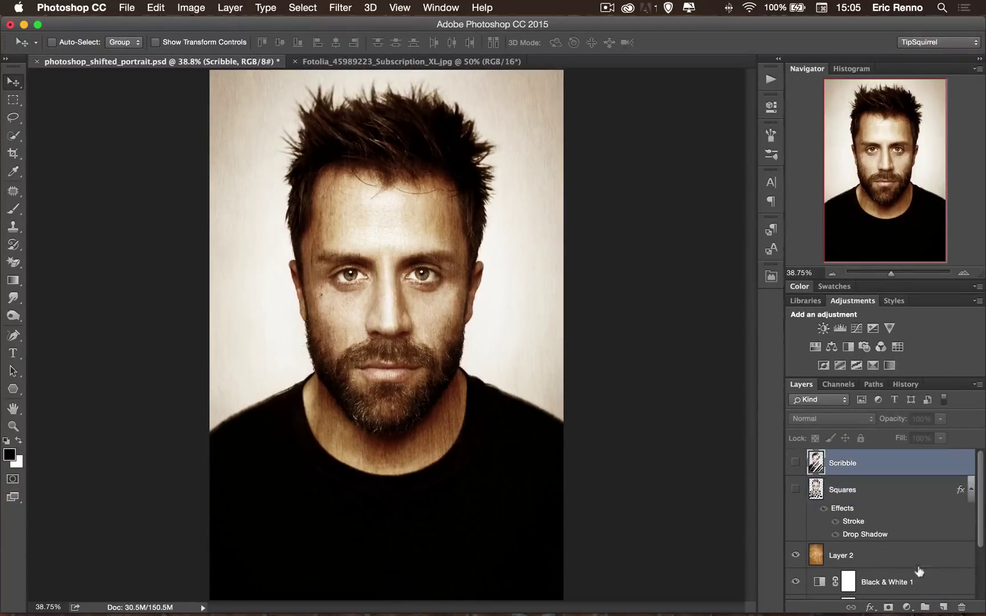
left_click(944, 606)
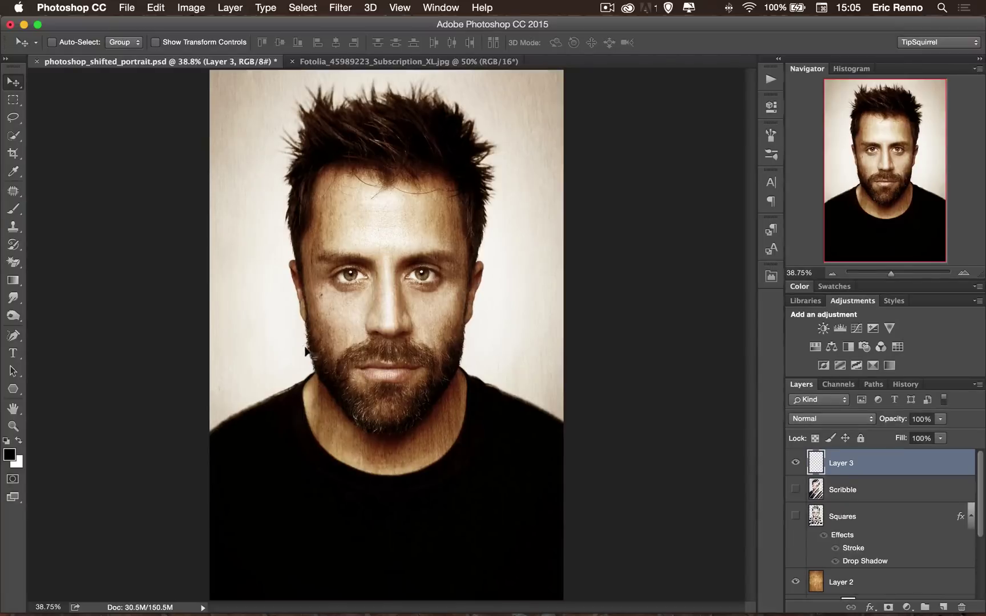
left_click(14, 281)
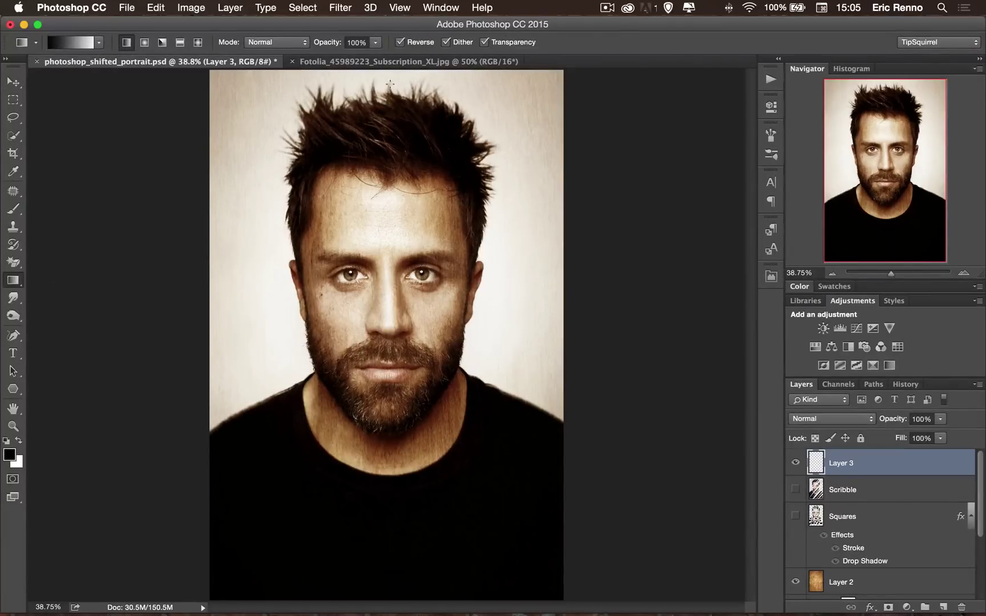
left_click_drag(381, 68, 387, 602)
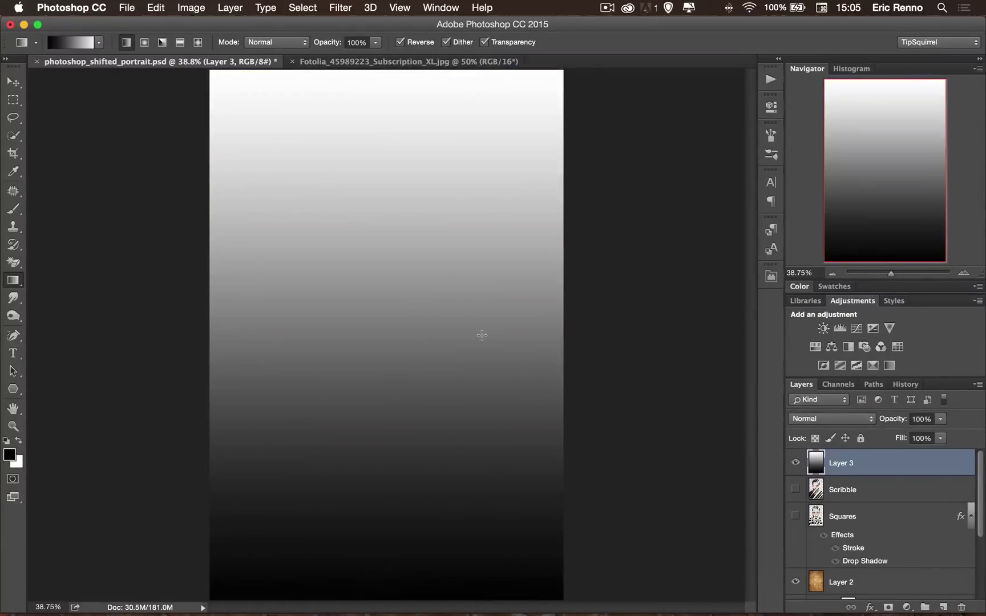
key("super+minus")
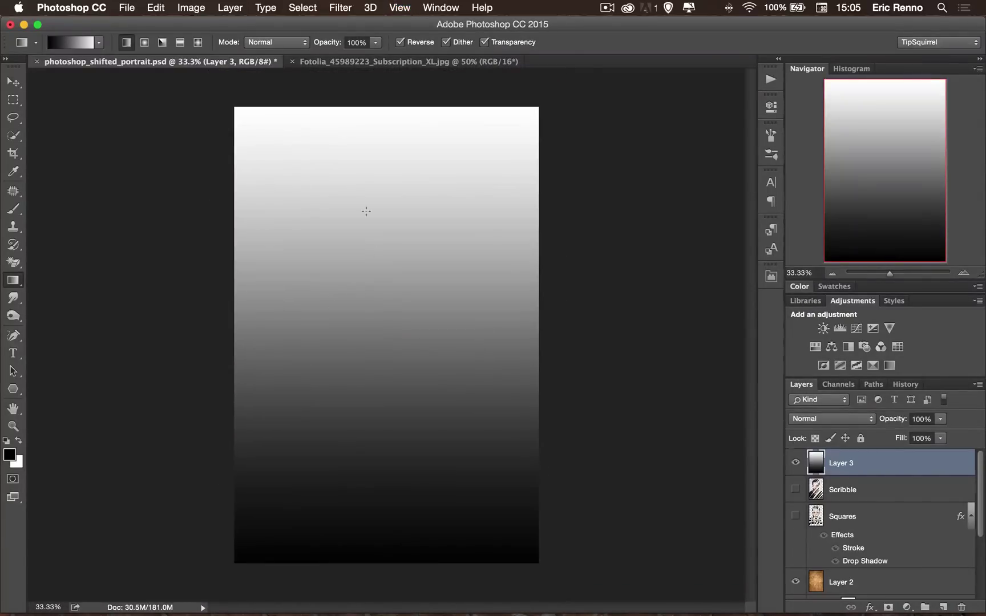
left_click(338, 6)
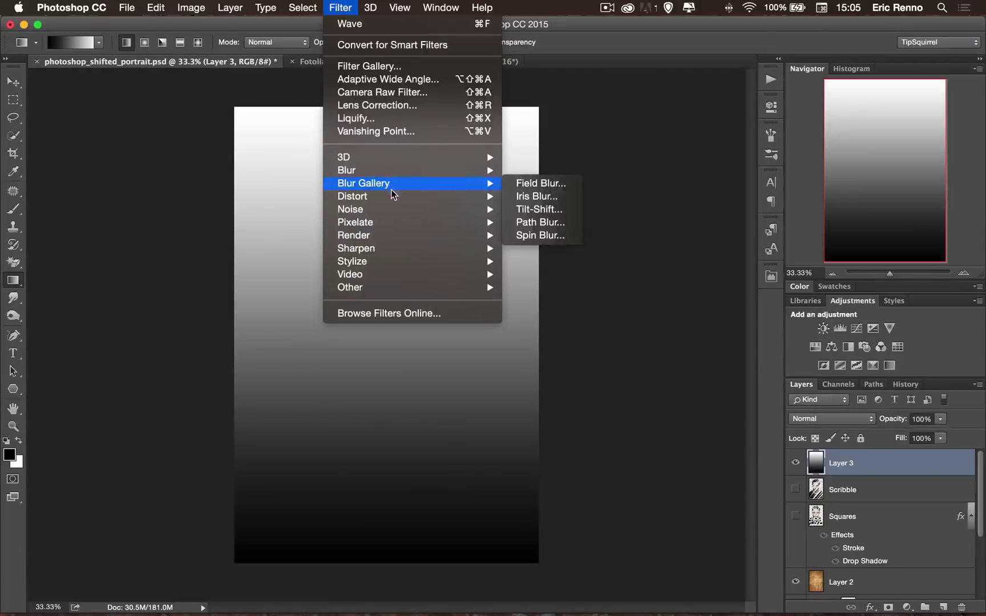
- Apply a Square-type Wave distortion with wavelength about 143/148 to the gradient layer
mouse_move(396, 202)
left_click(531, 287)
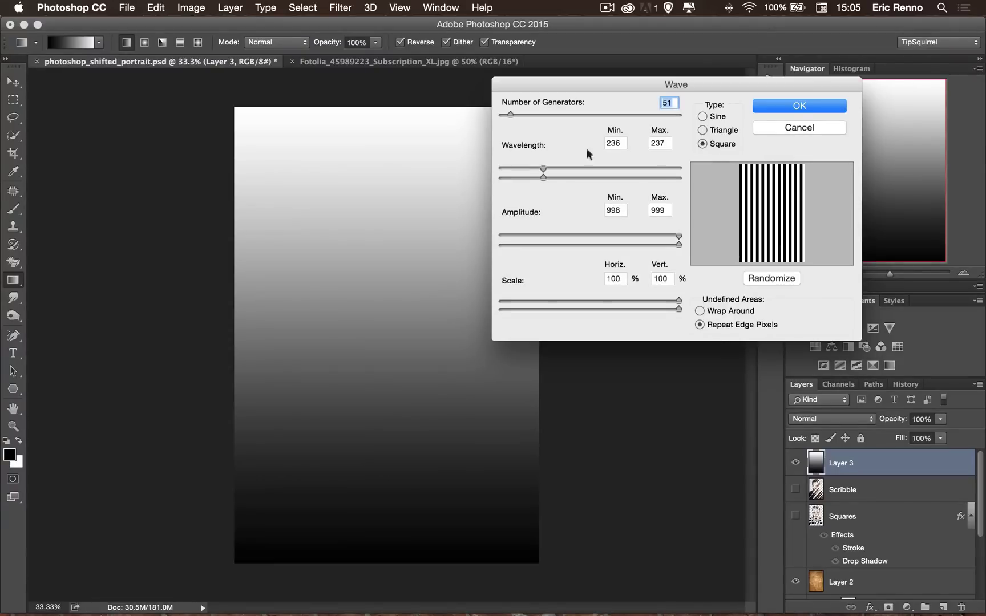
mouse_move(539, 173)
left_mouse_down()
mouse_move(523, 170)
mouse_move(537, 166)
left_mouse_up()
left_click(781, 106)
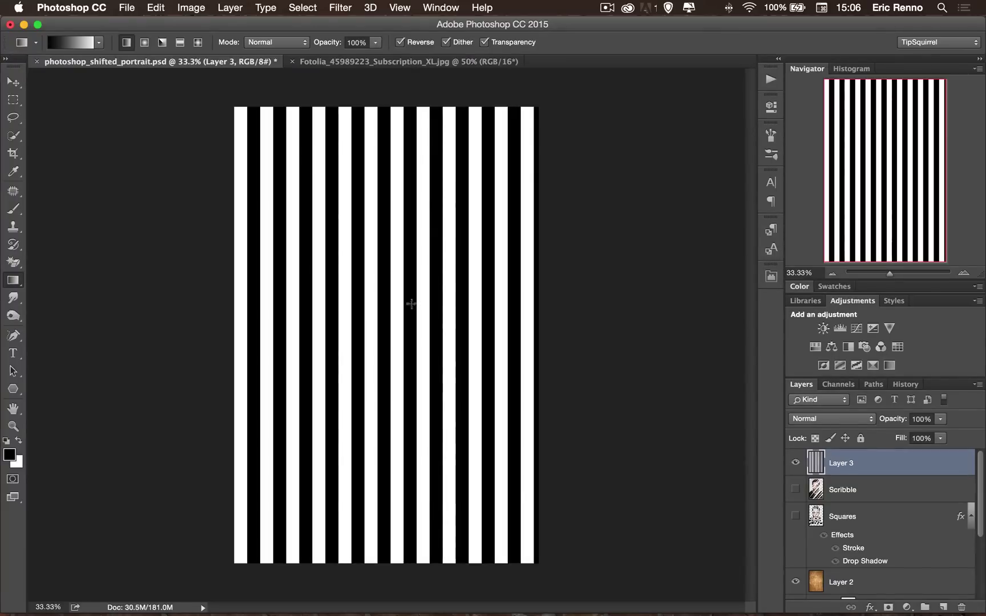
left_click(839, 385)
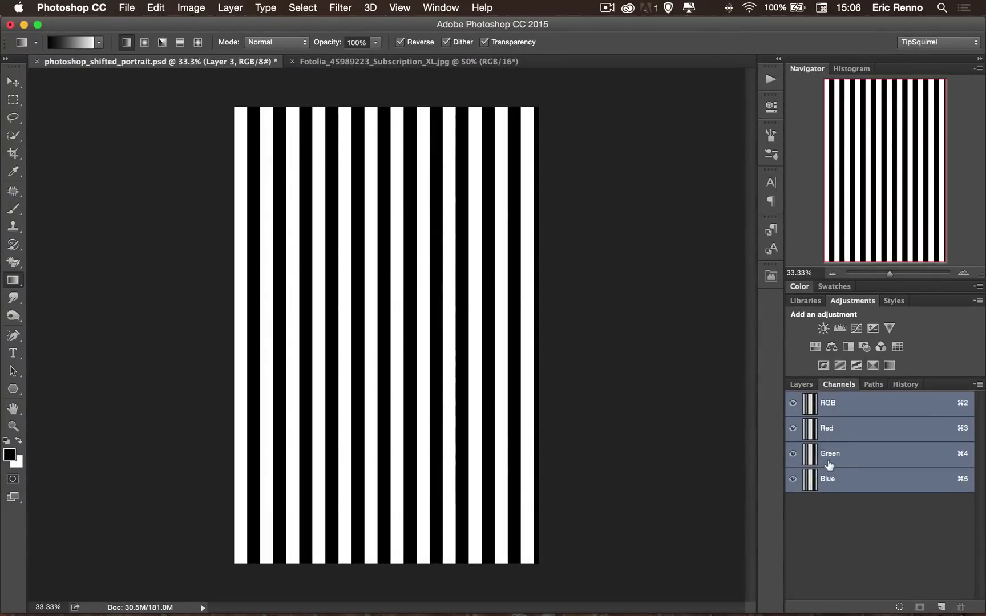
- Load the white stripes from a channel as a selection and delete the stripe layer
left_click(807, 429, "super")
left_click(799, 385)
mouse_move(964, 464)
left_mouse_down()
mouse_move(929, 544)
mouse_move(947, 600)
mouse_move(963, 607)
left_mouse_up()
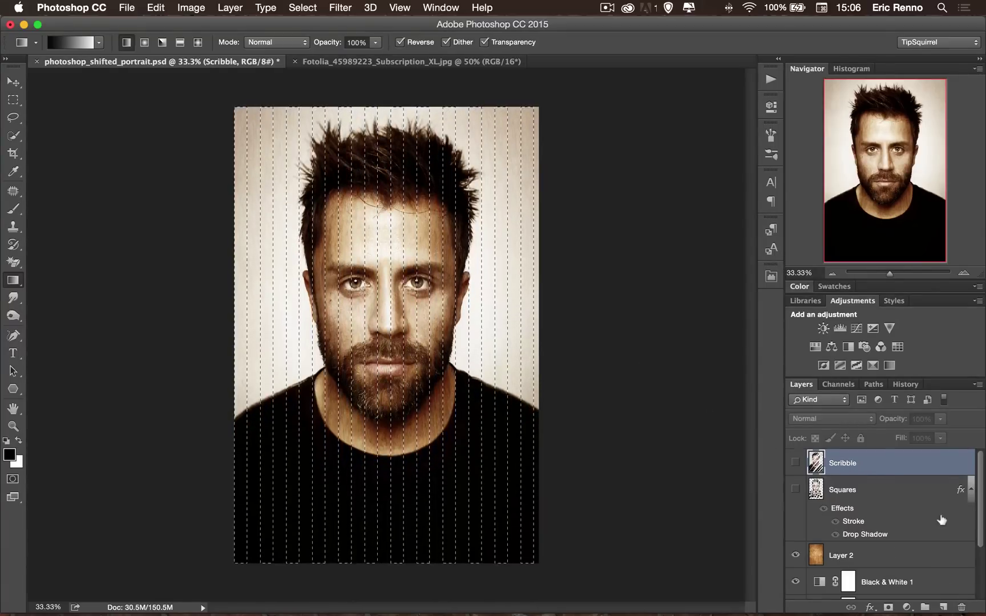
scroll(970, 505, "down", 2)
scroll(951, 569, "down", 1)
- Copy the selected Layer 0 slices to a new top layer named Lines
left_click(918, 562)
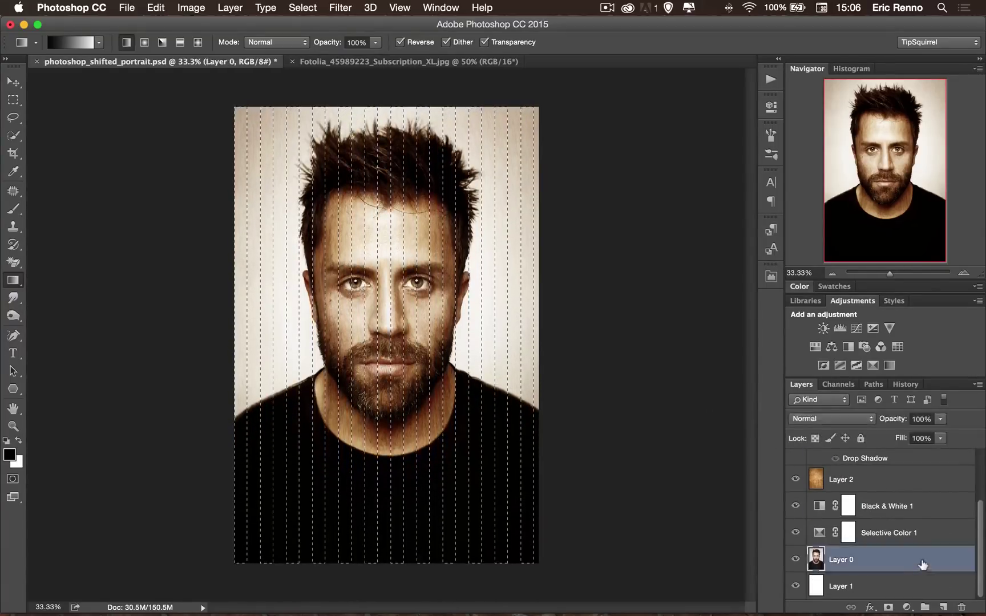
key("super+j")
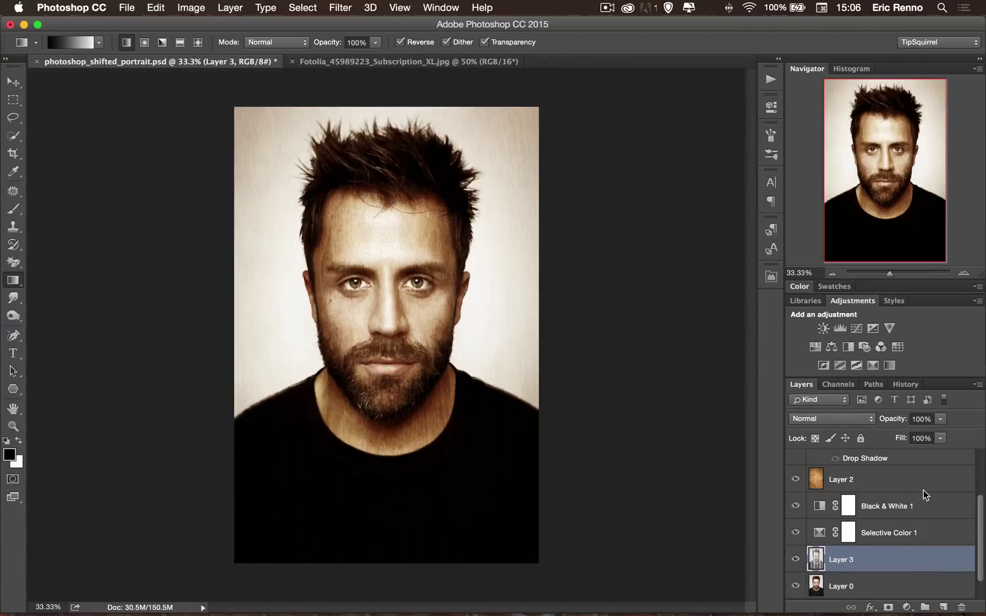
left_click_drag(900, 552, 888, 457)
double_click(837, 463)
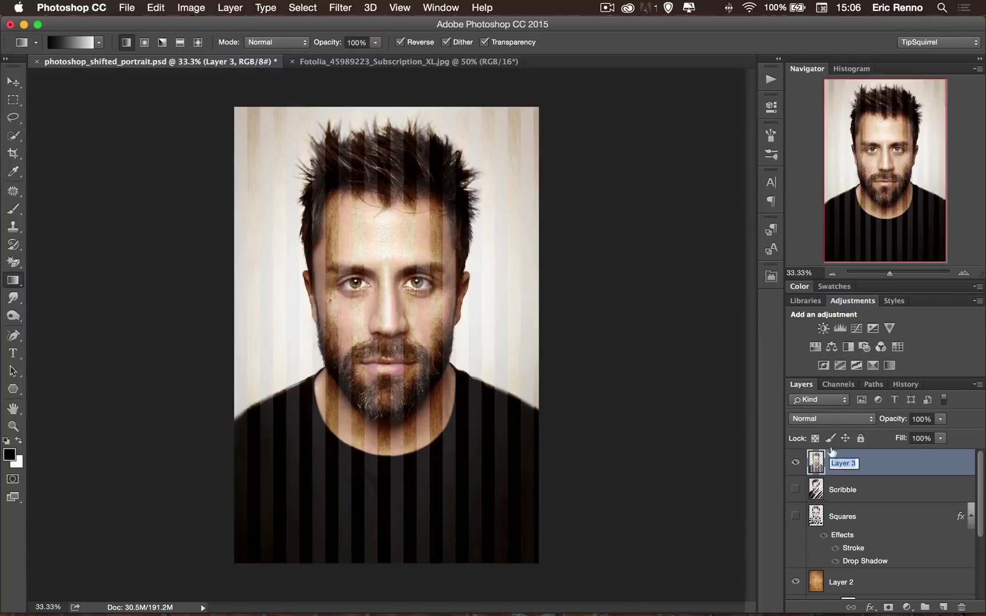
type("Lines")
key("Return")
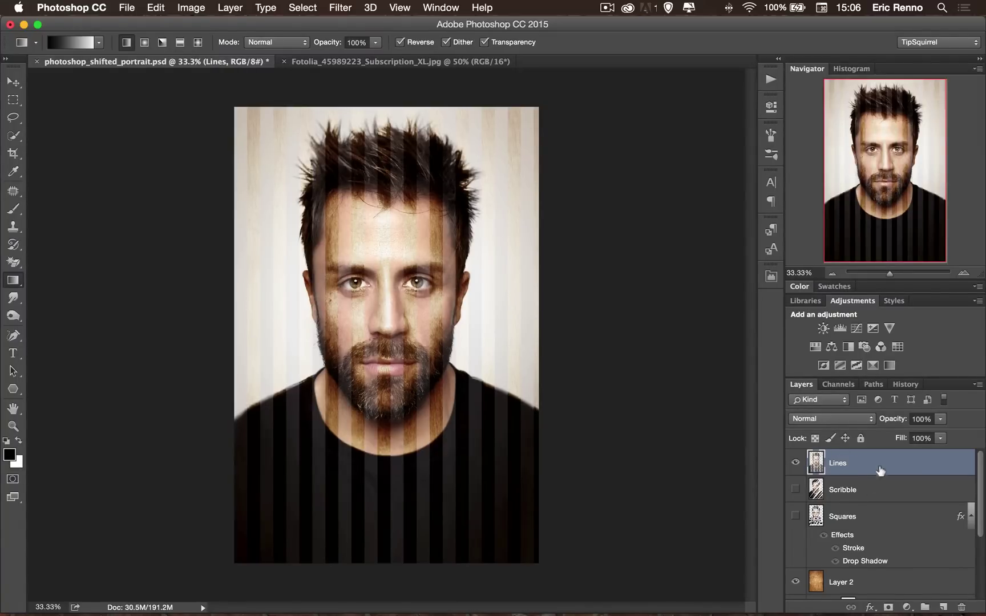
left_click(13, 81)
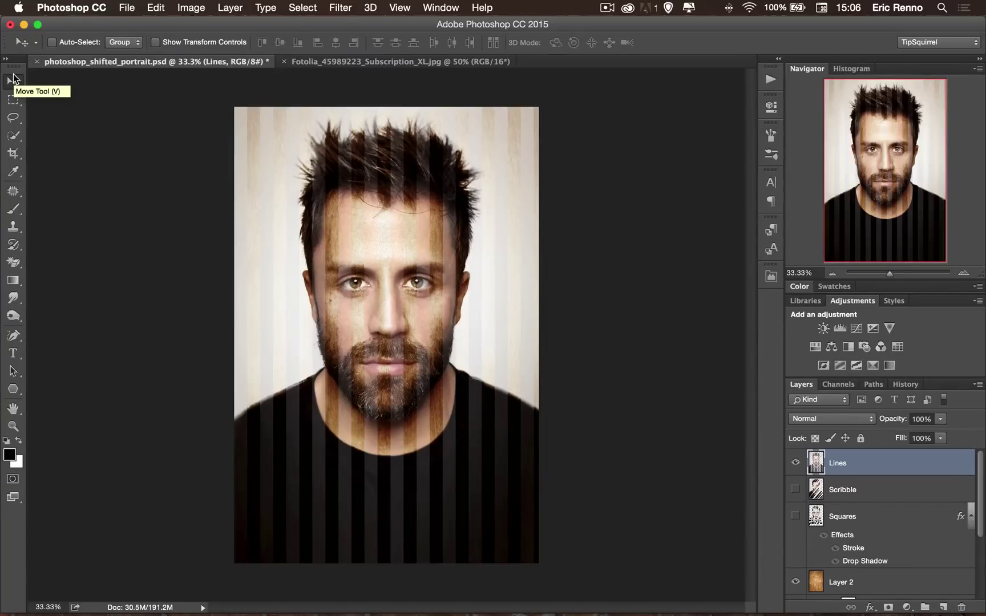
- Shift the Lines layer left with five Shift+Left nudges and place it just above Layer 0
key("shift+Left")
key("shift+Left")
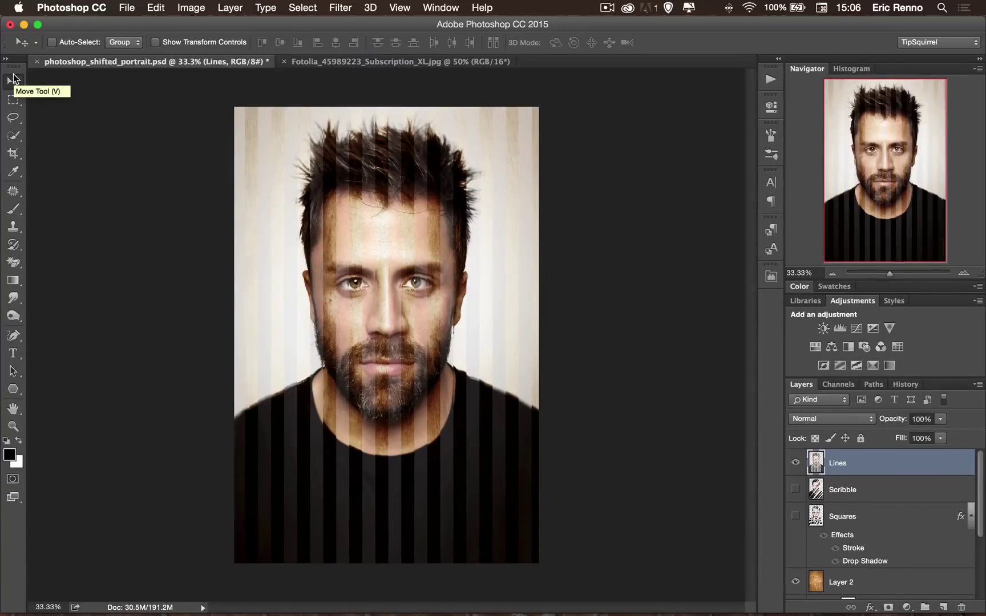
key("shift+Left")
key("shift+Left")
key("shift+Left")
key("shift+Left")
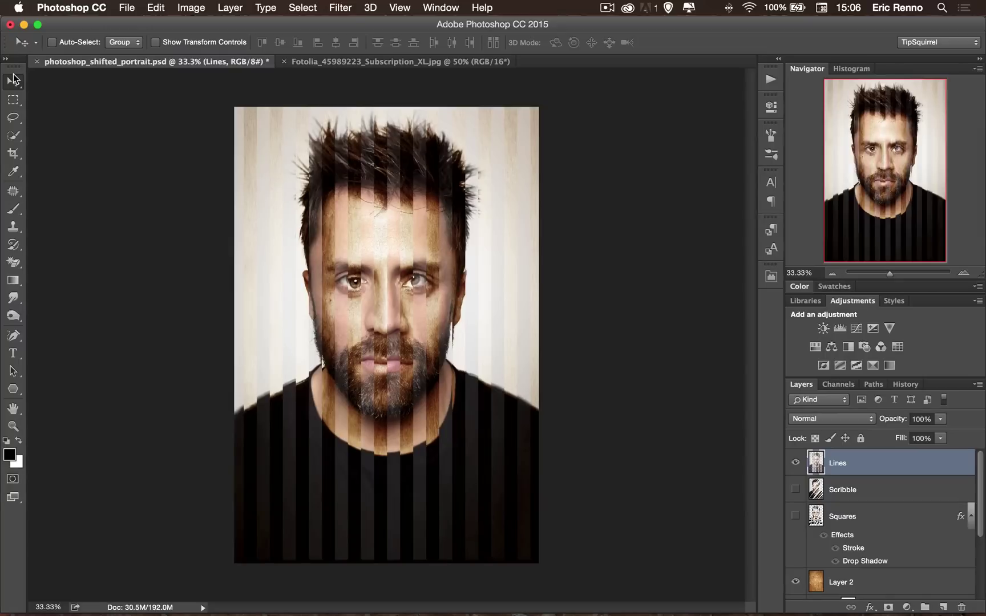
key("shift+Left")
key("shift+Left")
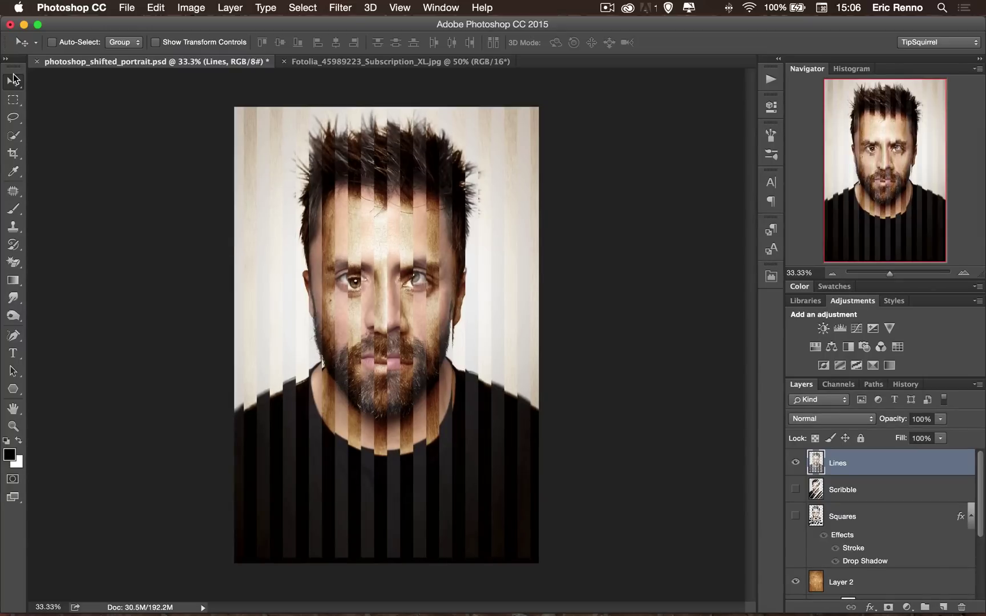
key("shift+Left")
key("shift+Left")
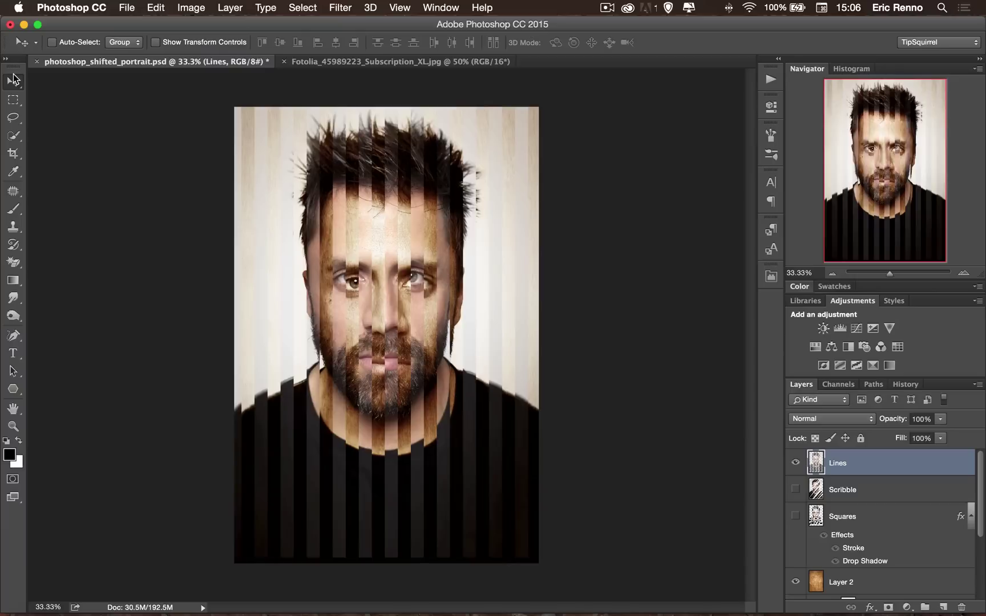
key("shift+Left")
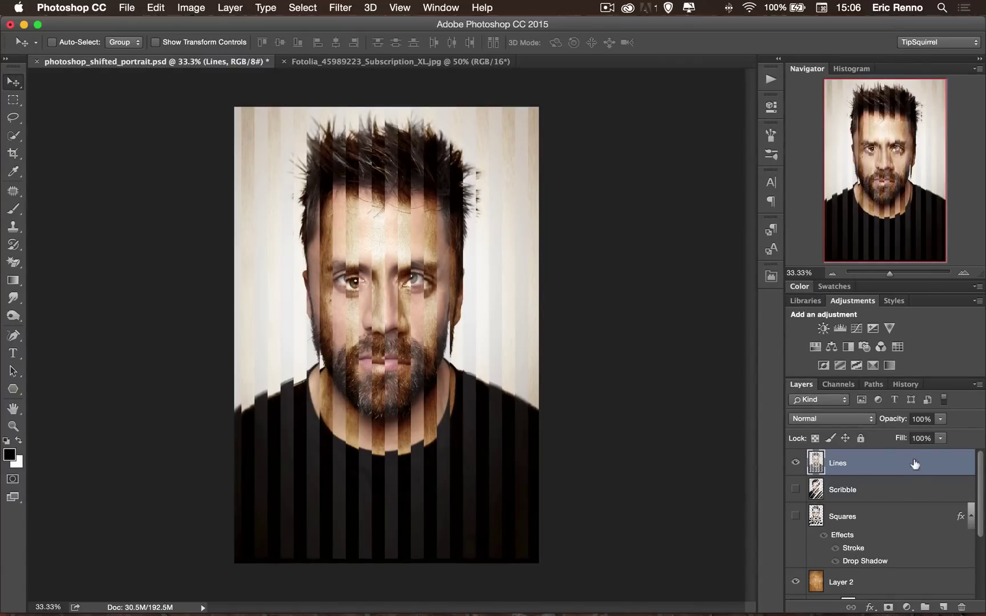
left_click_drag(916, 467, 913, 558)
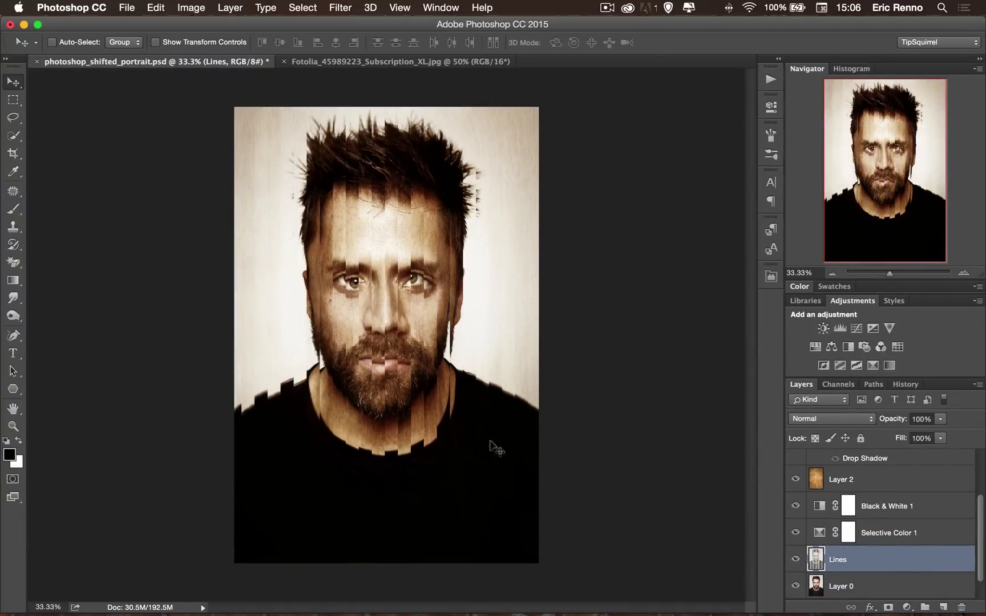